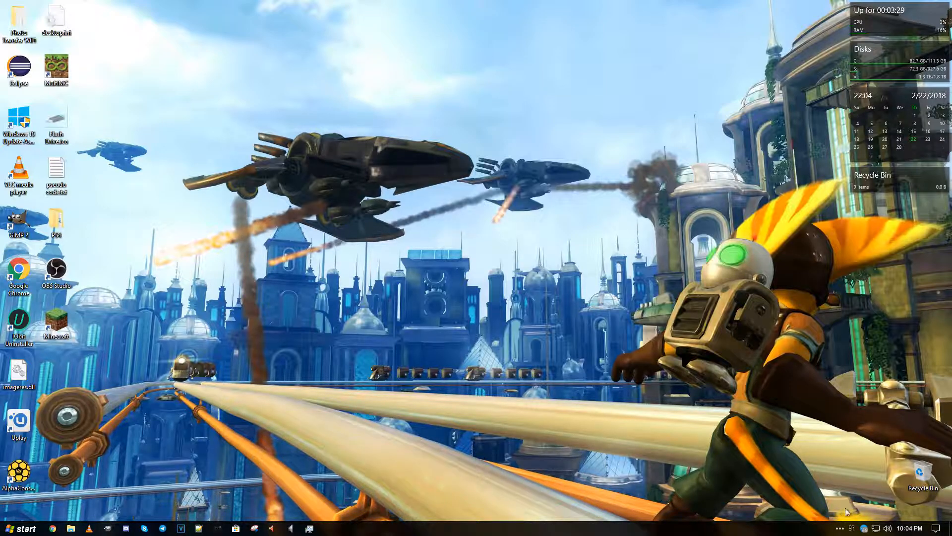
- Open the Windows sound settings from the tray, then close them without saving
{"action": "right_click", "coordinate": [887, 528]}
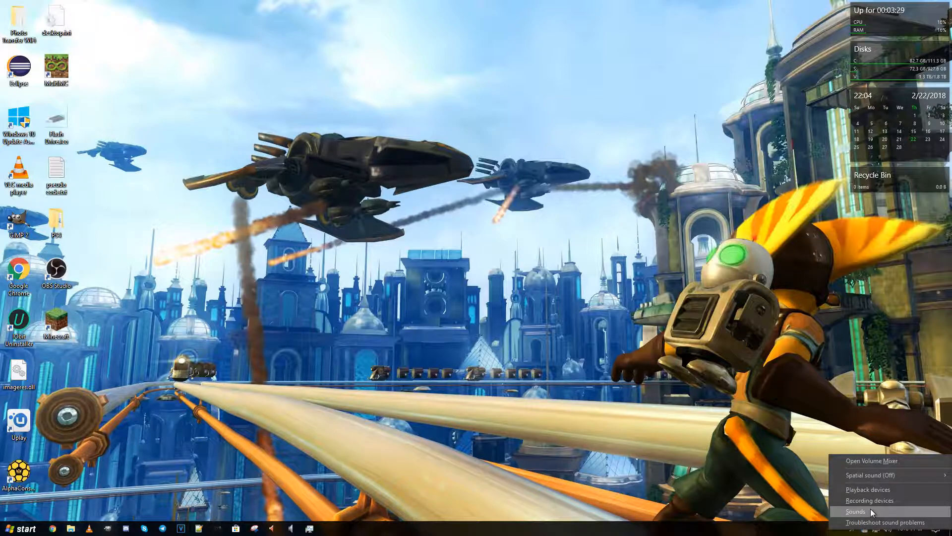
{"action": "left_click", "coordinate": [871, 508]}
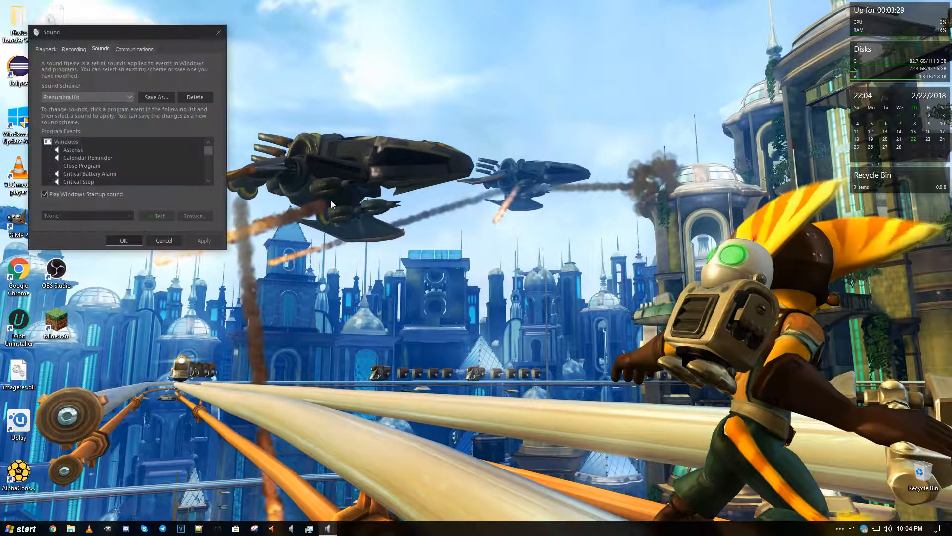
{"action": "mouse_move", "coordinate": [155, 38]}
{"action": "left_mouse_down"}
{"action": "mouse_move", "coordinate": [213, 52]}
{"action": "mouse_move", "coordinate": [398, 161]}
{"action": "left_mouse_up"}
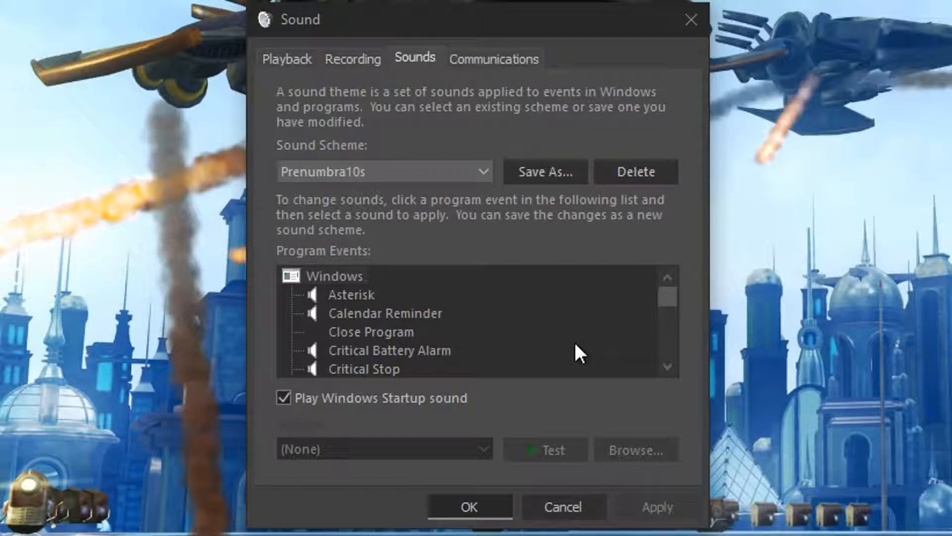
{"action": "left_click_drag", "start_coordinate": [676, 286], "coordinate": [664, 326]}
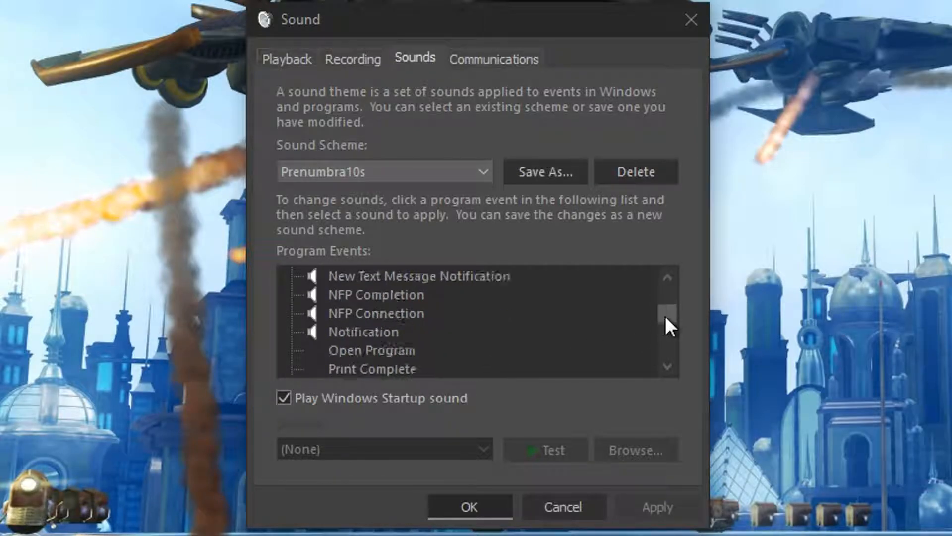
{"action": "left_click_drag", "start_coordinate": [665, 326], "coordinate": [662, 354]}
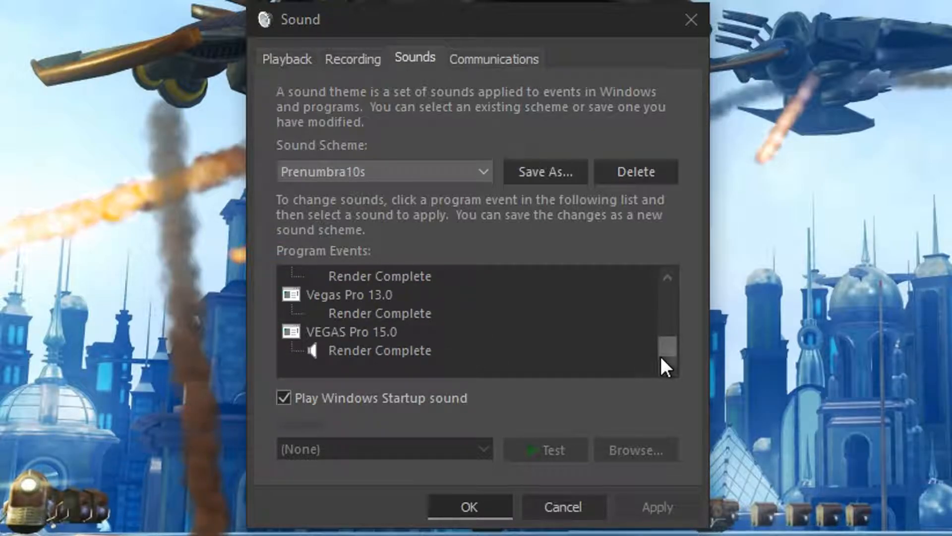
{"action": "left_click", "coordinate": [590, 499]}
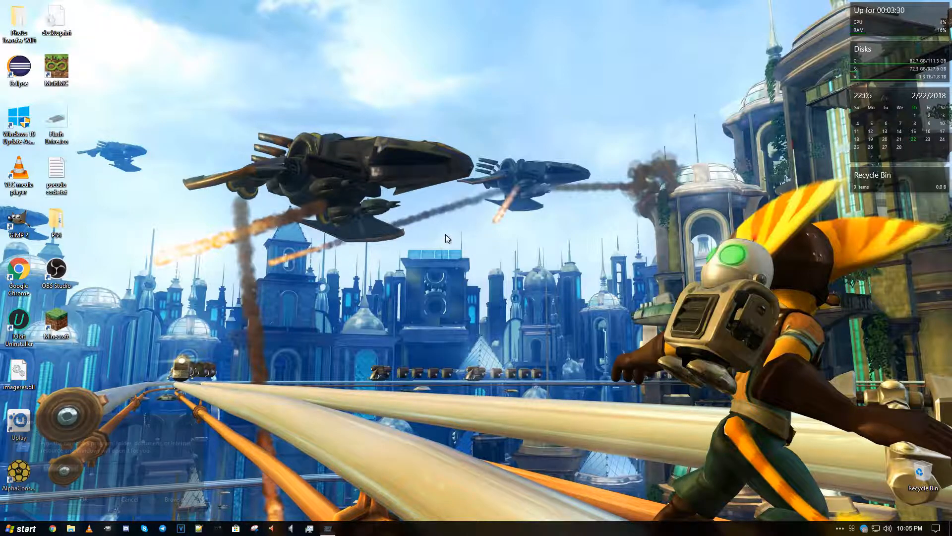
- Cancel the Run prompt, launch Task Scheduler from Start search and begin Create Task
{"action": "key", "text": "super+r"}
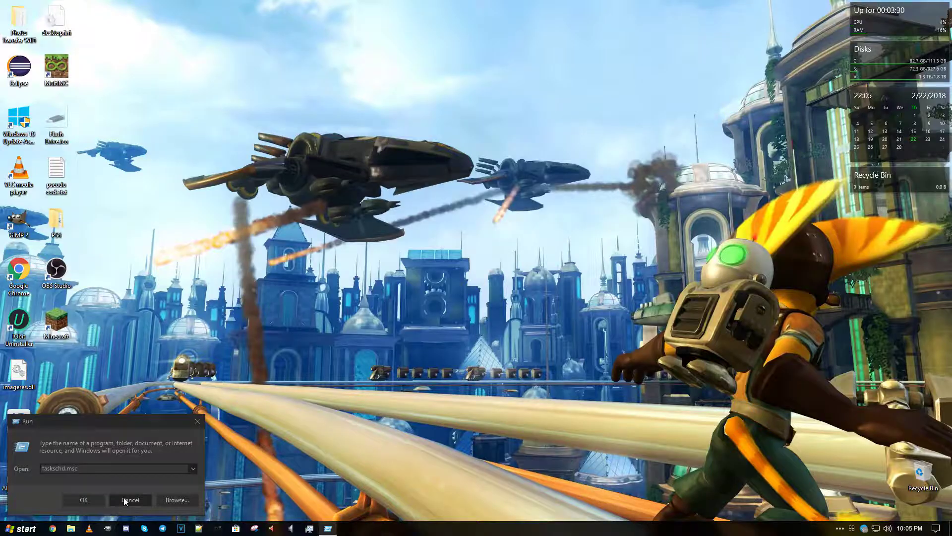
{"action": "left_click", "coordinate": [325, 447]}
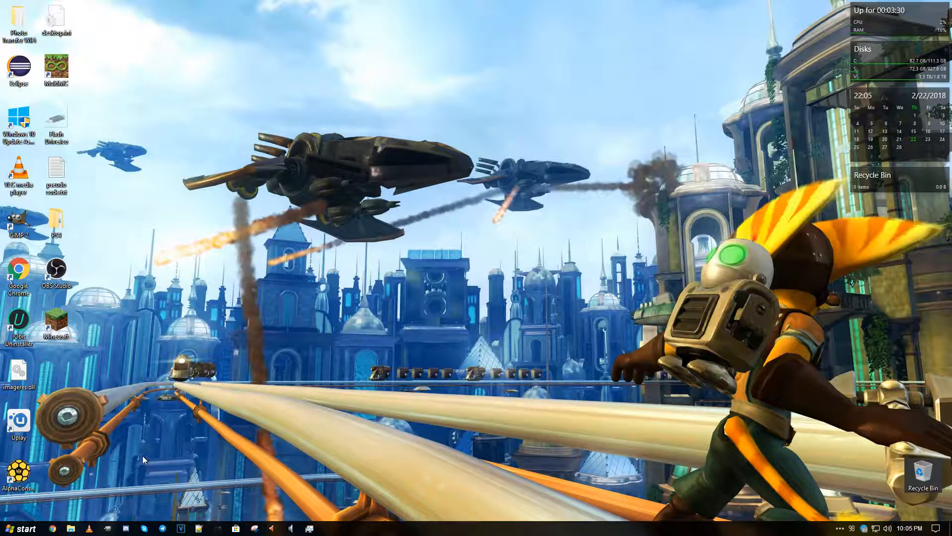
{"action": "key", "text": "super"}
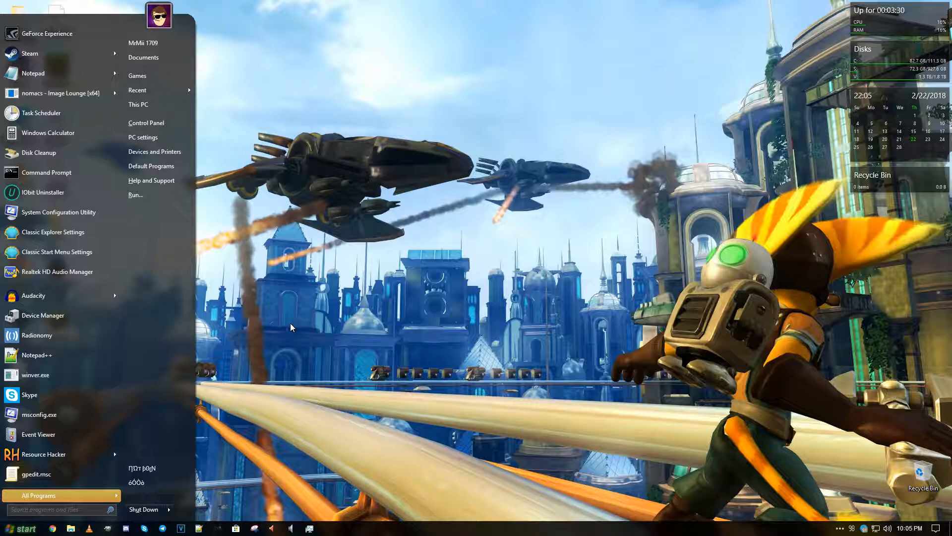
{"action": "type", "text": "ltask"}
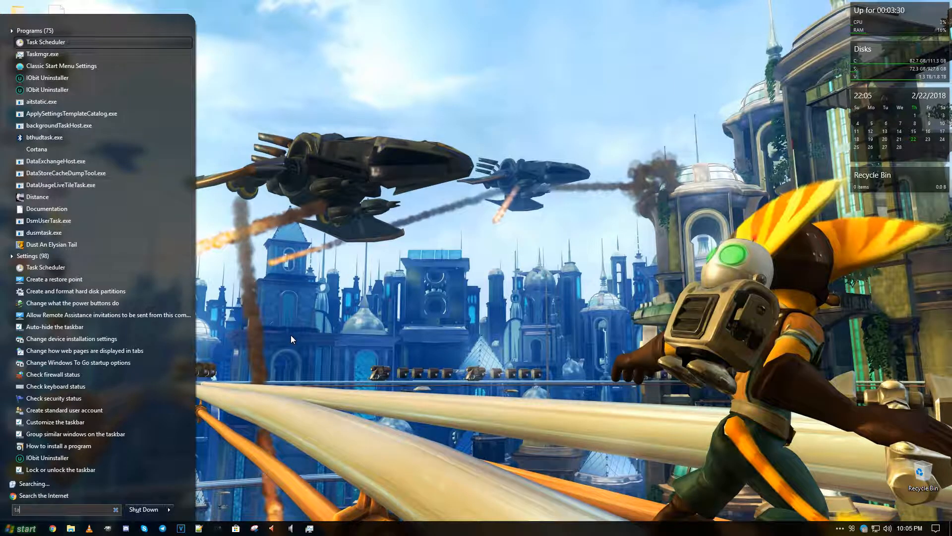
{"action": "left_click", "coordinate": [46, 42]}
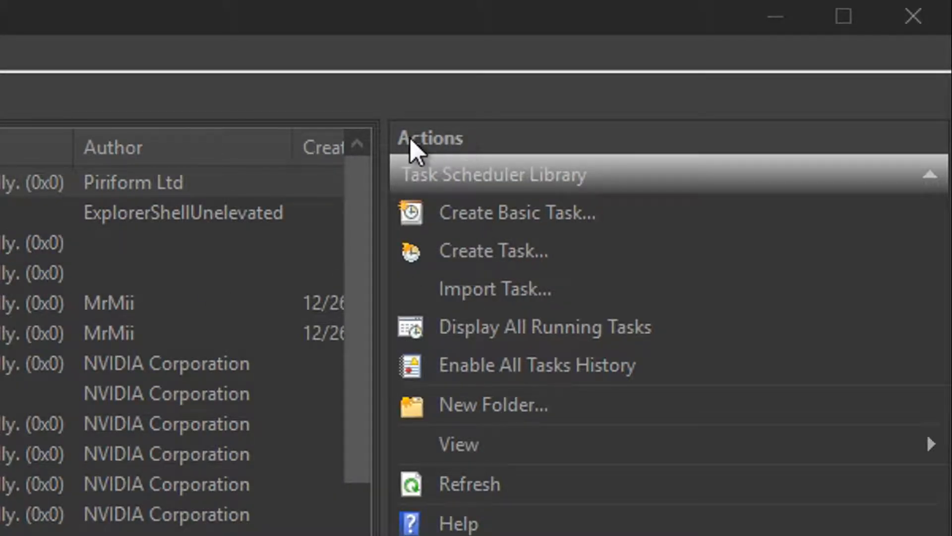
{"action": "left_click", "coordinate": [512, 256]}
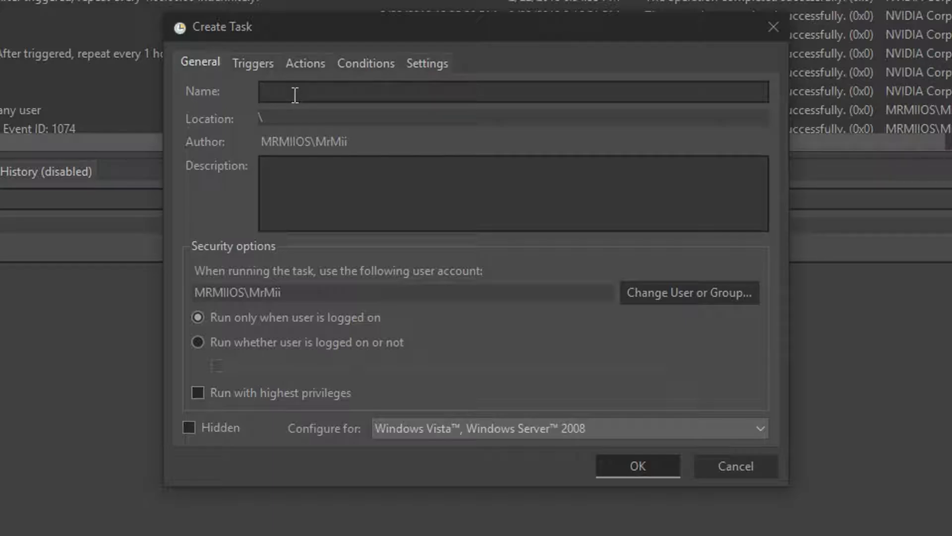
{"action": "type", "text": "jbndrui eop"}
- Set the task to run whether user is logged on or not, configured for Windows 10
{"action": "left_click", "coordinate": [403, 343]}
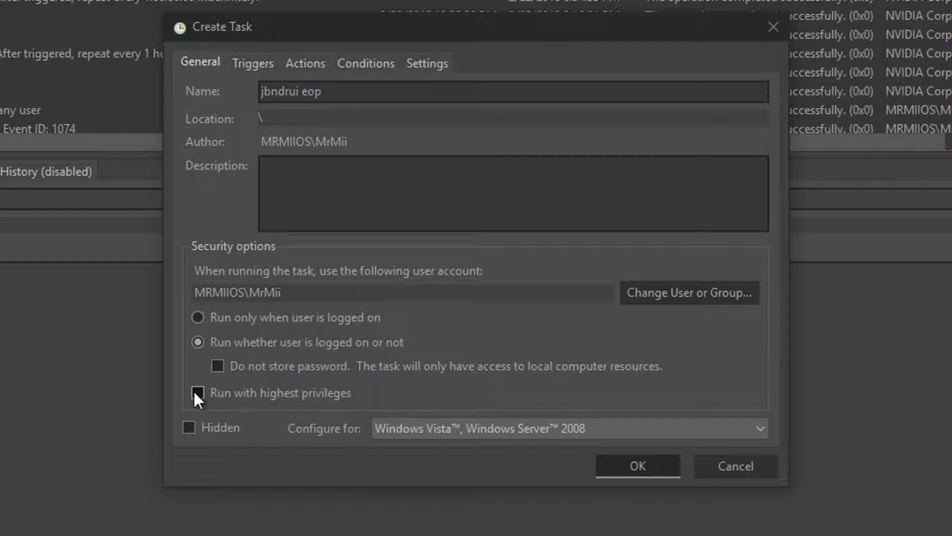
{"action": "left_click", "coordinate": [416, 434]}
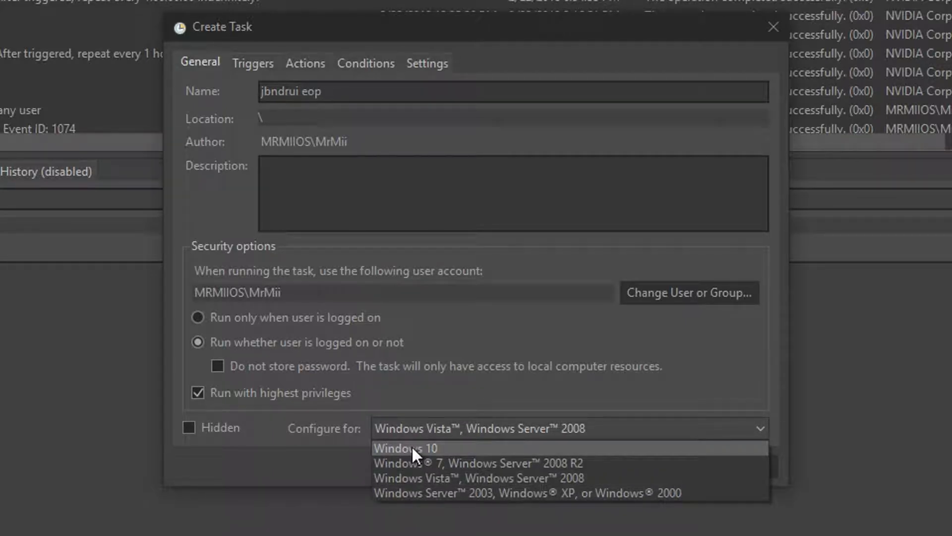
{"action": "left_click", "coordinate": [412, 447]}
{"action": "left_click", "coordinate": [410, 429]}
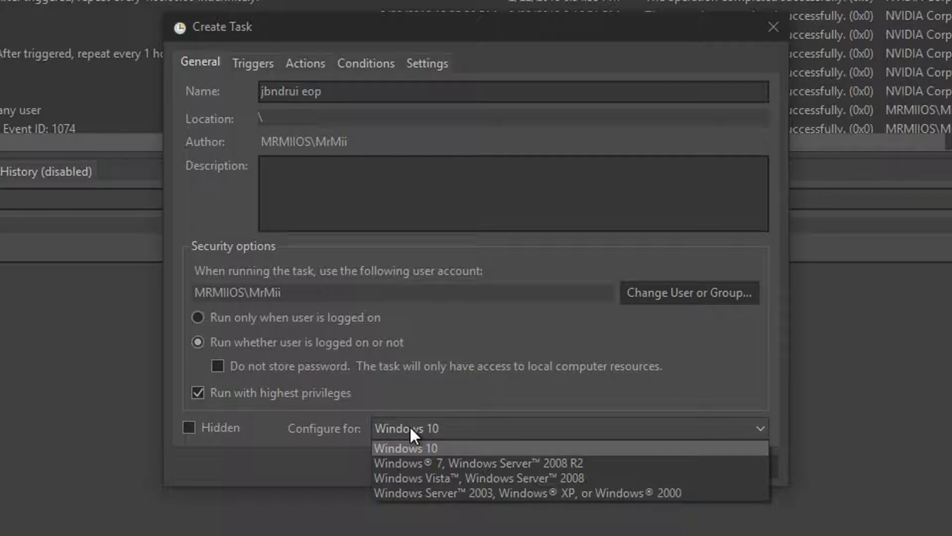
{"action": "left_click", "coordinate": [410, 427]}
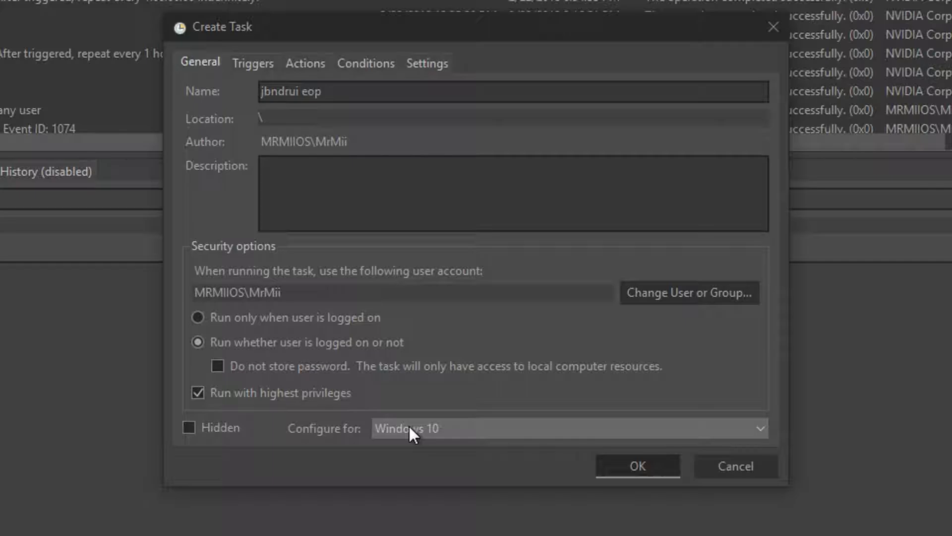
{"action": "left_click", "coordinate": [265, 65]}
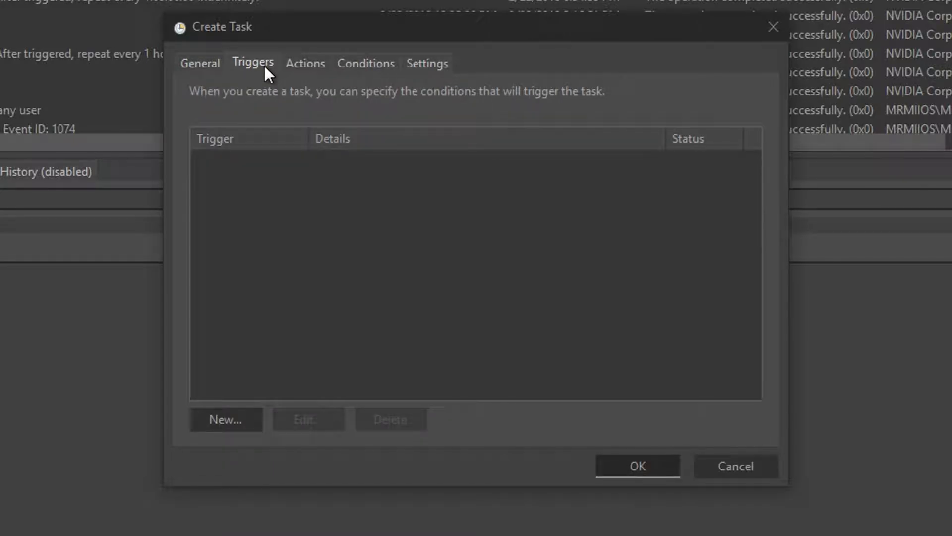
- Add a new trigger and set Begin the task to On workstation lock, then On workstation unlock
{"action": "left_click", "coordinate": [230, 419]}
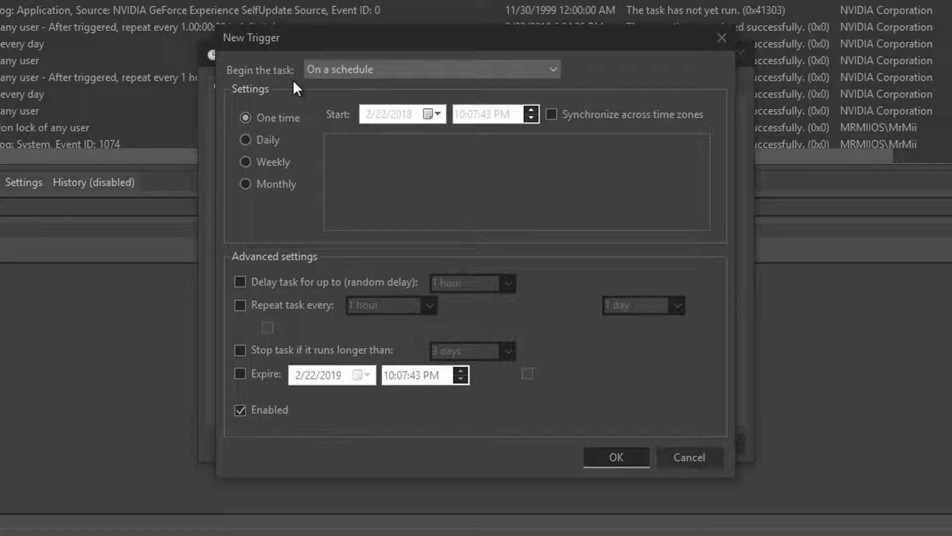
{"action": "left_click", "coordinate": [341, 71]}
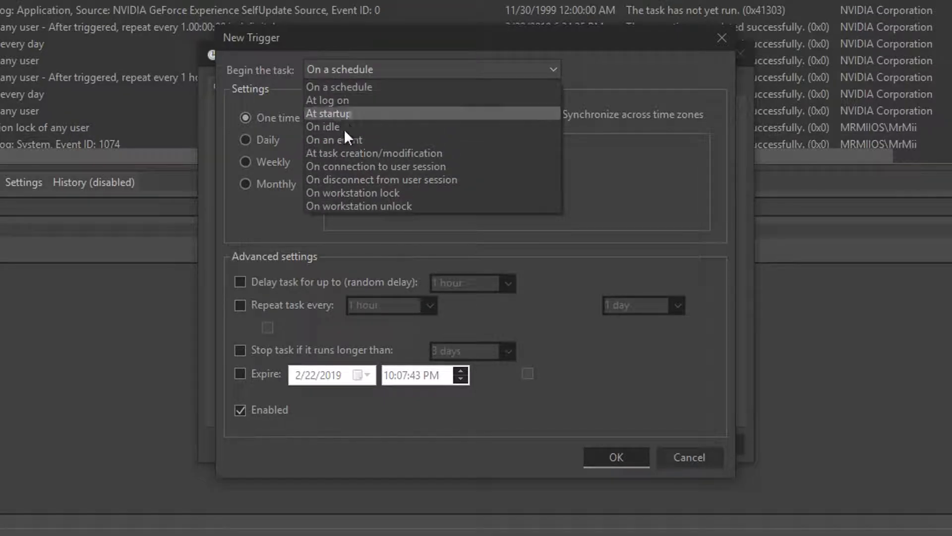
{"action": "left_click", "coordinate": [347, 193]}
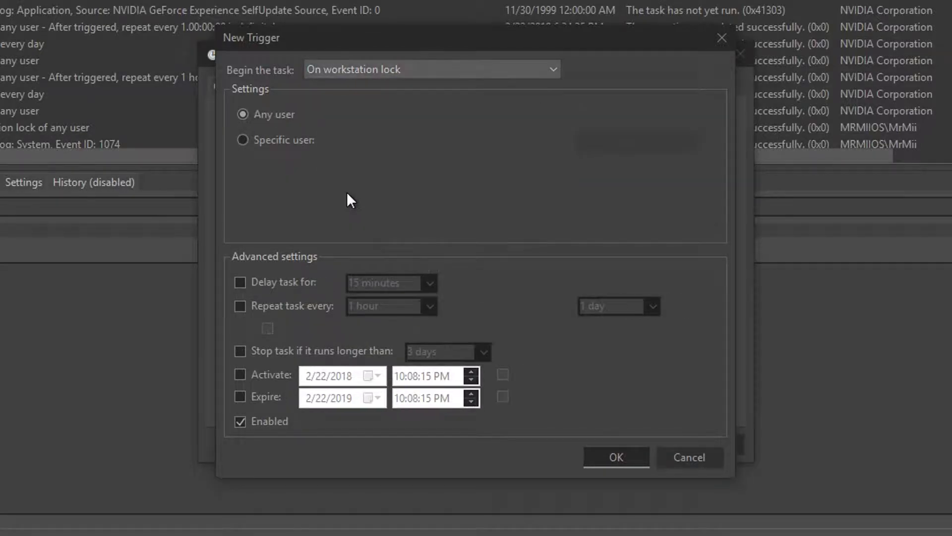
{"action": "left_click", "coordinate": [382, 74]}
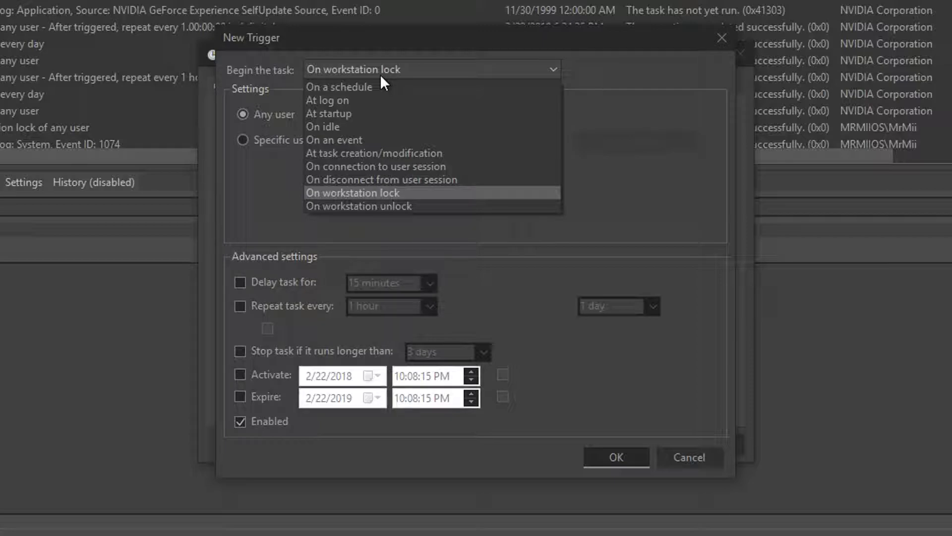
{"action": "left_click", "coordinate": [366, 206]}
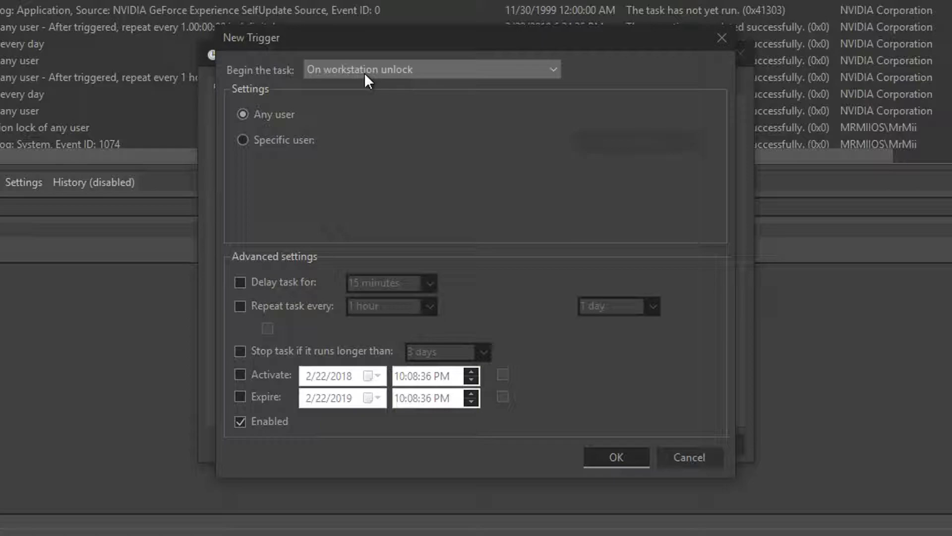
{"action": "left_click", "coordinate": [363, 72]}
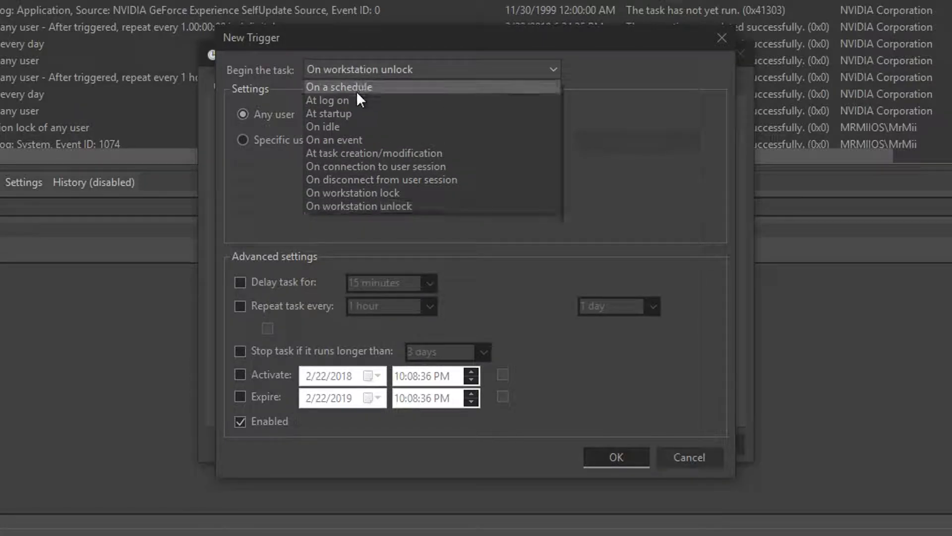
- Change the trigger to On an event, watching the Security log for event ID 4647
{"action": "left_click", "coordinate": [342, 140]}
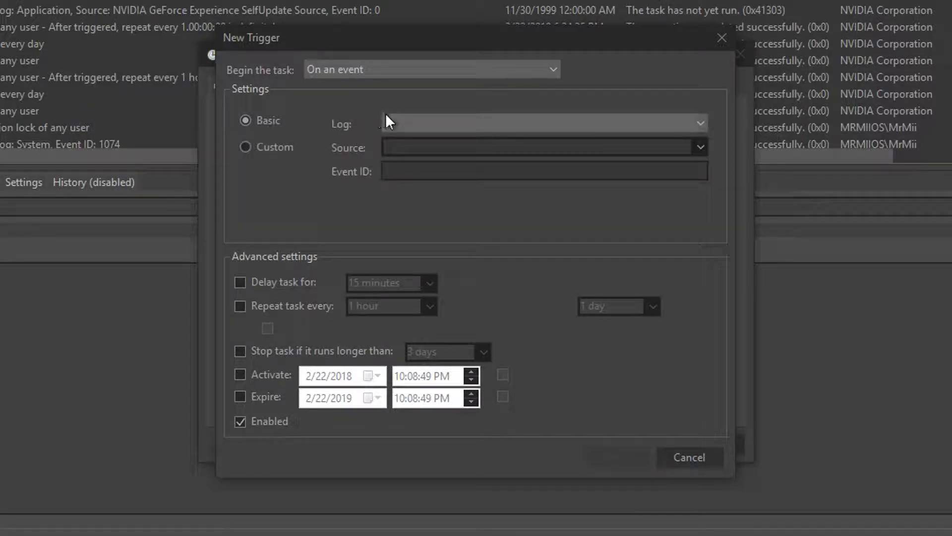
{"action": "left_click", "coordinate": [391, 126]}
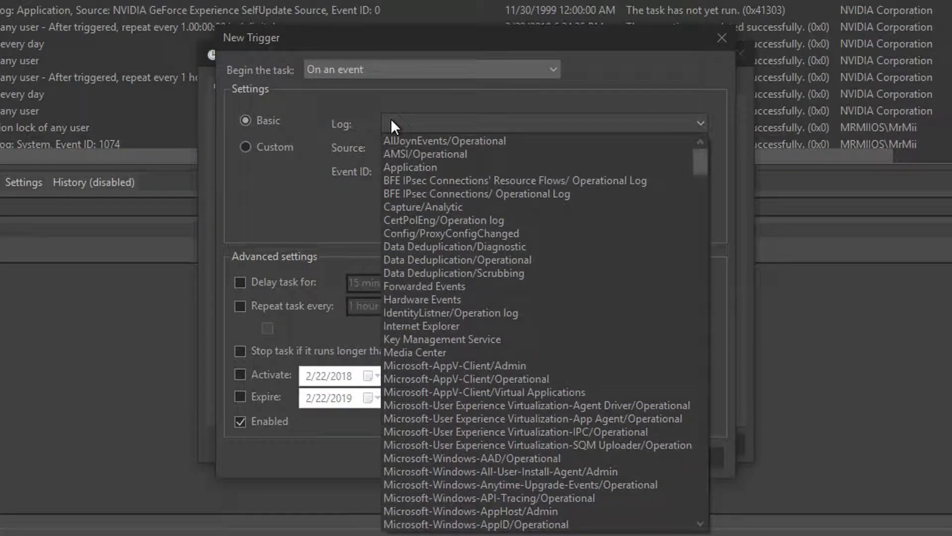
{"action": "scroll", "coordinate": [615, 349], "scroll_direction": "down", "scroll_amount": 3}
{"action": "scroll", "coordinate": [615, 343], "scroll_direction": "down", "scroll_amount": 5}
{"action": "scroll", "coordinate": [616, 342], "scroll_direction": "down", "scroll_amount": 5}
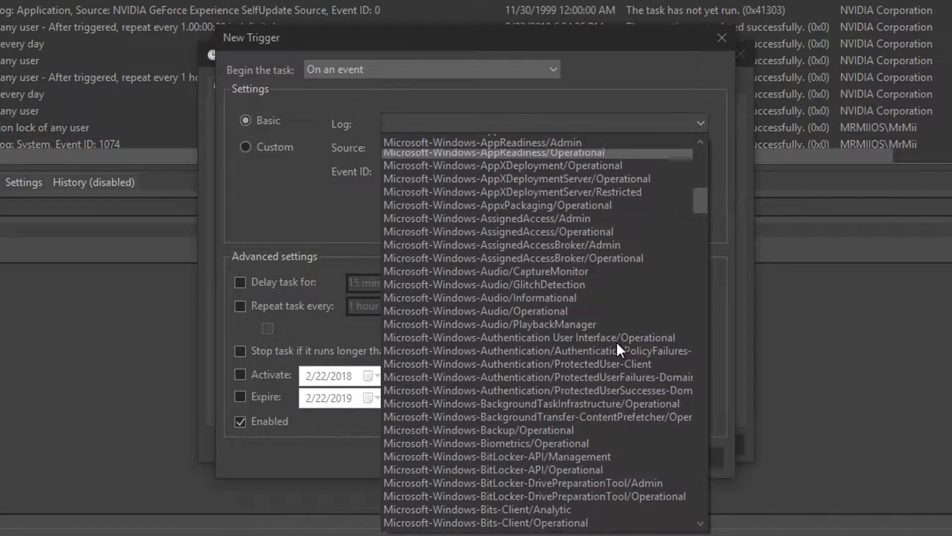
{"action": "scroll", "coordinate": [617, 342], "scroll_direction": "down", "scroll_amount": 5}
{"action": "scroll", "coordinate": [615, 343], "scroll_direction": "down", "scroll_amount": 4}
{"action": "scroll", "coordinate": [637, 287], "scroll_direction": "down", "scroll_amount": 5}
{"action": "scroll", "coordinate": [623, 285], "scroll_direction": "down", "scroll_amount": 5}
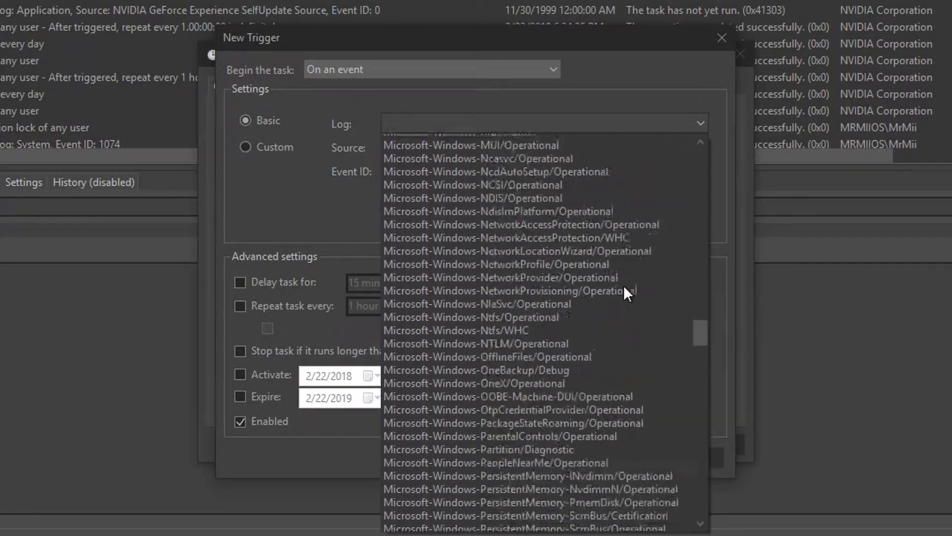
{"action": "scroll", "coordinate": [621, 297], "scroll_direction": "down", "scroll_amount": 5}
{"action": "scroll", "coordinate": [637, 312], "scroll_direction": "down", "scroll_amount": 4}
{"action": "scroll", "coordinate": [637, 311], "scroll_direction": "down", "scroll_amount": 5}
{"action": "scroll", "coordinate": [639, 307], "scroll_direction": "down", "scroll_amount": 5}
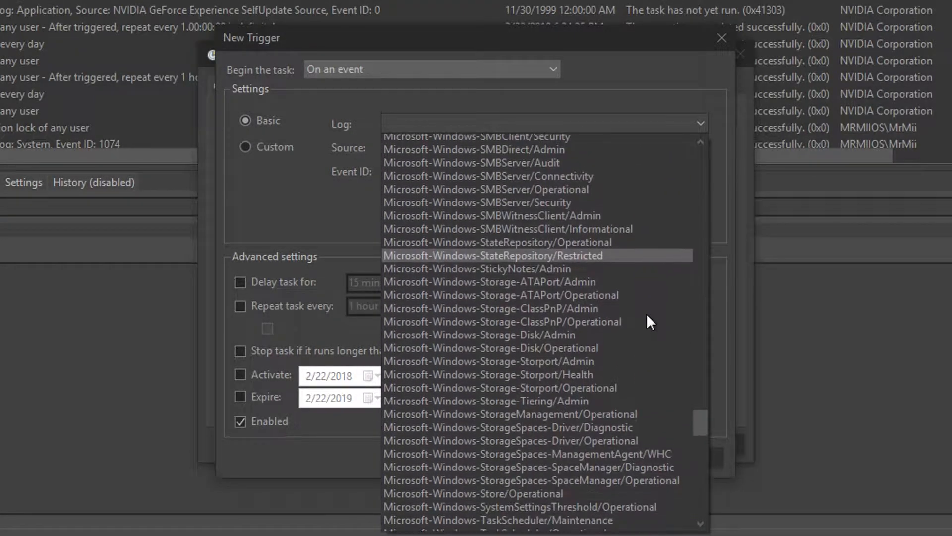
{"action": "scroll", "coordinate": [647, 313], "scroll_direction": "down", "scroll_amount": 4}
{"action": "scroll", "coordinate": [648, 314], "scroll_direction": "down", "scroll_amount": 3}
{"action": "scroll", "coordinate": [648, 312], "scroll_direction": "down", "scroll_amount": 5}
{"action": "scroll", "coordinate": [647, 308], "scroll_direction": "down", "scroll_amount": 5}
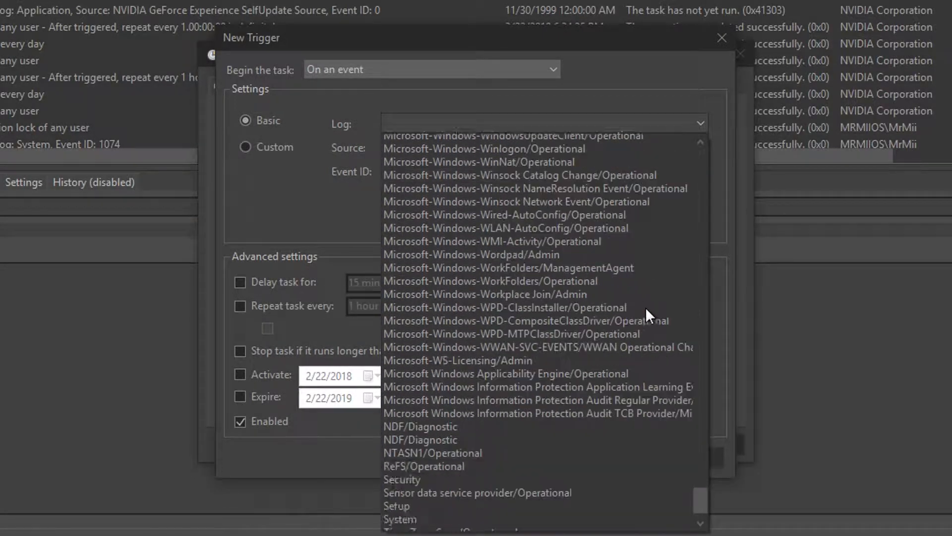
{"action": "scroll", "coordinate": [649, 309], "scroll_direction": "down", "scroll_amount": 3}
{"action": "left_click", "coordinate": [399, 394]}
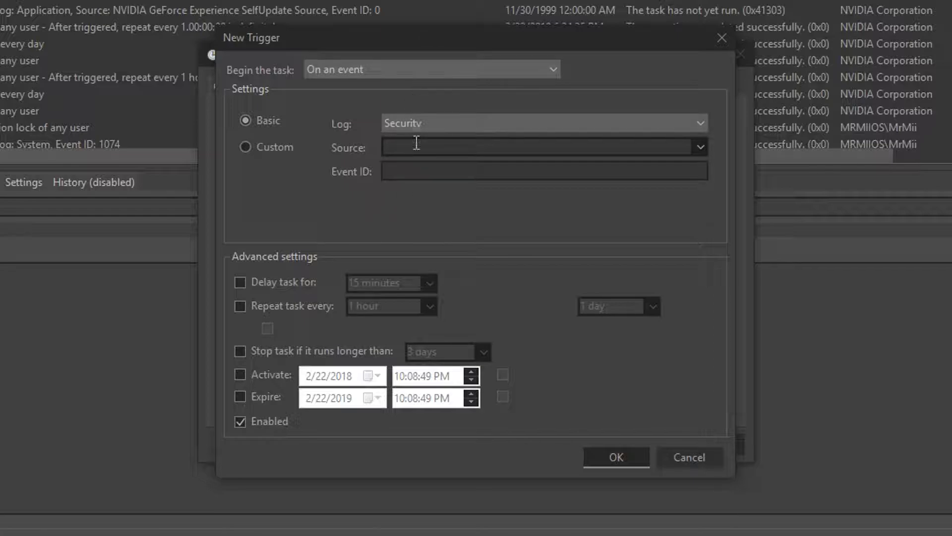
{"action": "left_click", "coordinate": [417, 172]}
{"action": "type", "text": "46"}
{"action": "type", "text": "47"}
{"action": "left_click", "coordinate": [422, 69]}
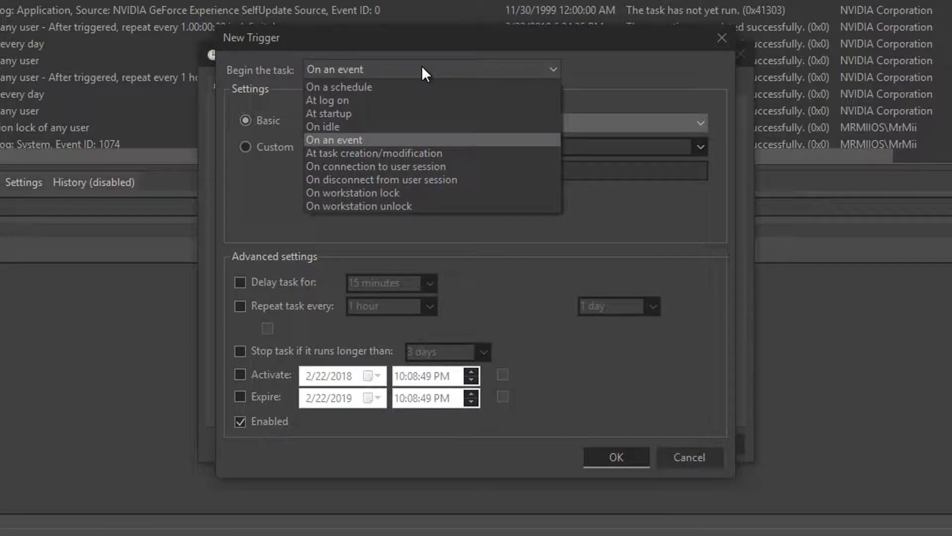
{"action": "left_click", "coordinate": [349, 100]}
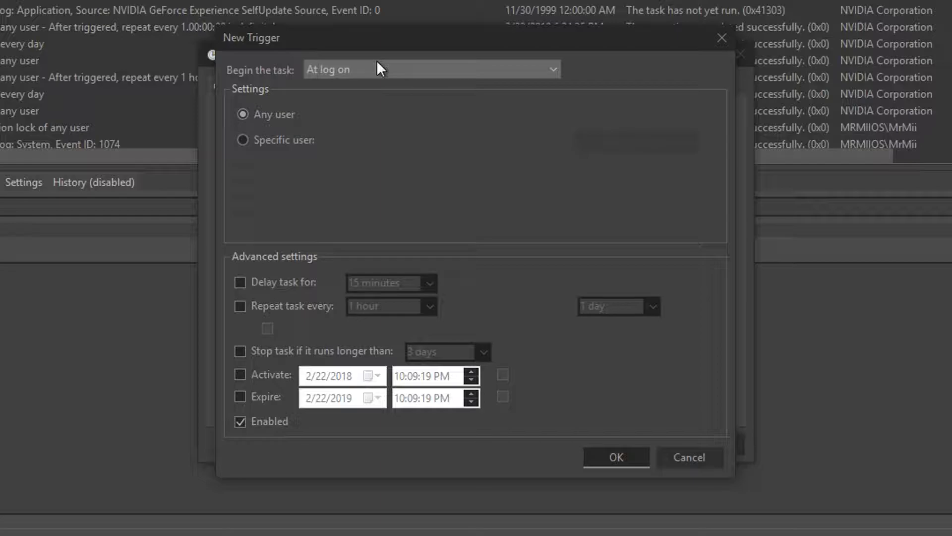
{"action": "left_click", "coordinate": [379, 68]}
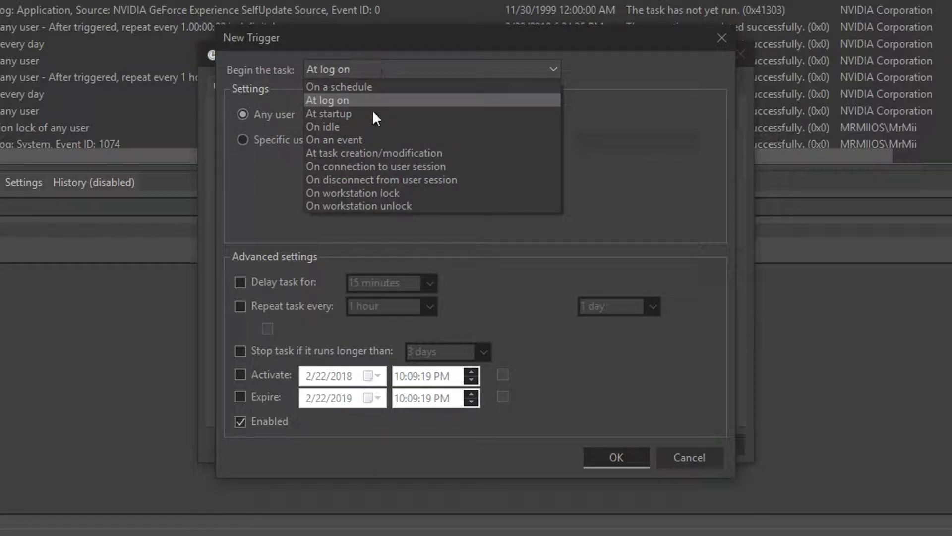
{"action": "left_click", "coordinate": [367, 141]}
{"action": "type", "text": "4647"}
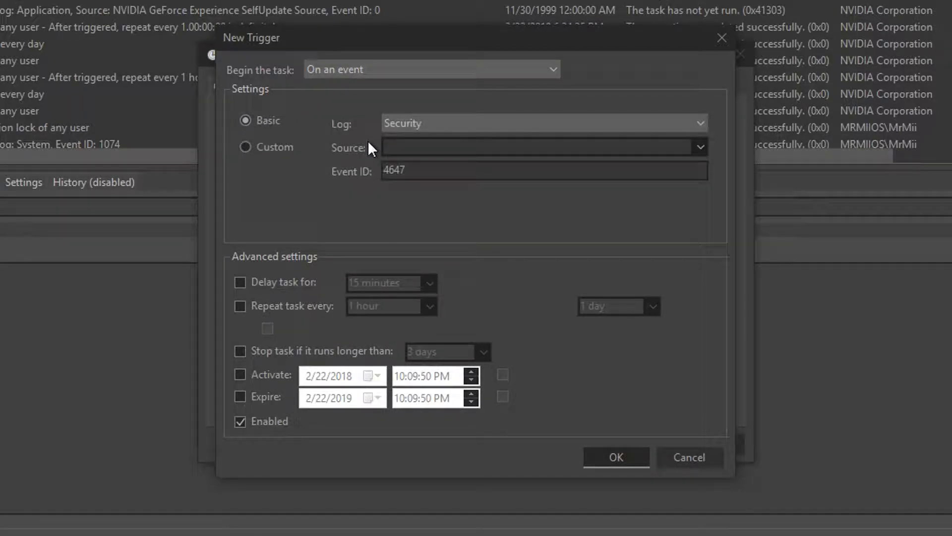
- Set the trigger to the System log with event ID 1074 and save it
{"action": "left_click", "coordinate": [419, 119]}
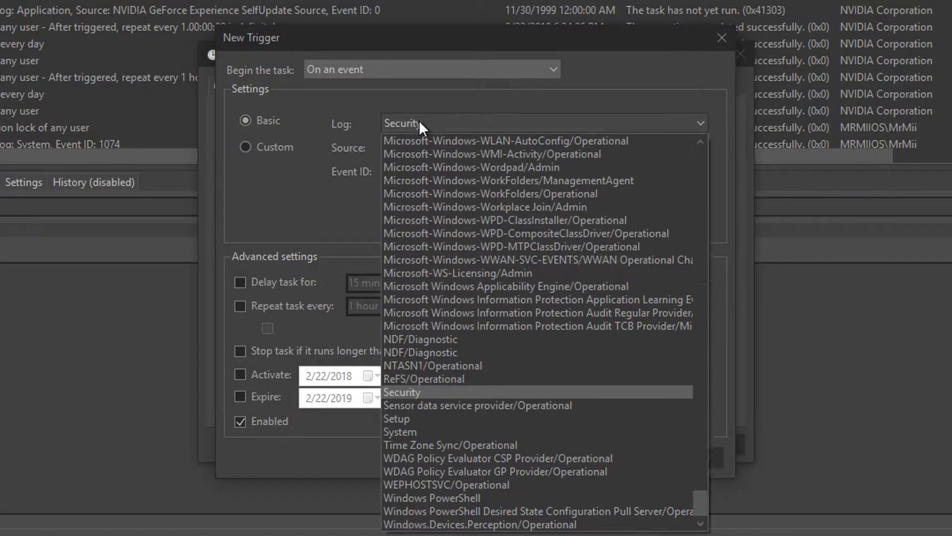
{"action": "left_click", "coordinate": [410, 432]}
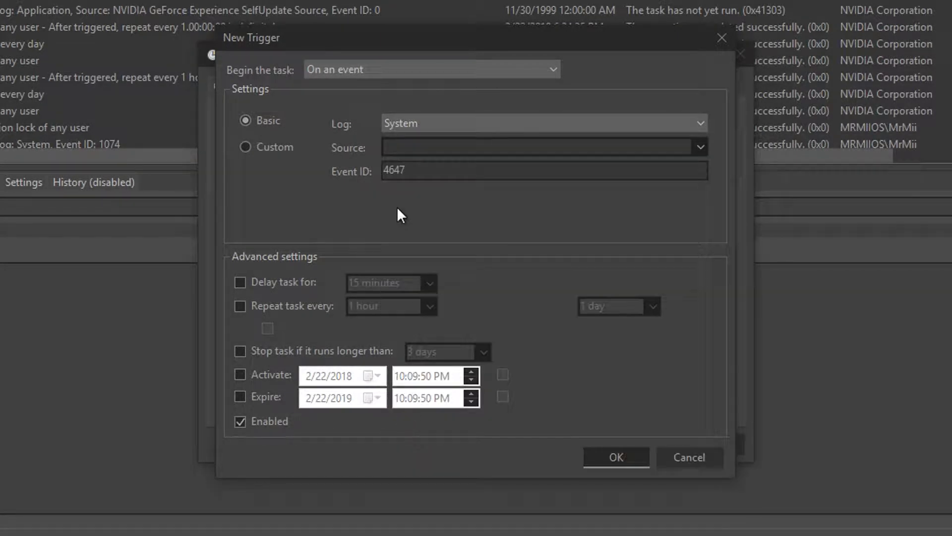
{"action": "left_click_drag", "start_coordinate": [412, 170], "coordinate": [336, 167]}
{"action": "type", "text": "10"}
{"action": "type", "text": "74"}
{"action": "left_click", "coordinate": [623, 462]}
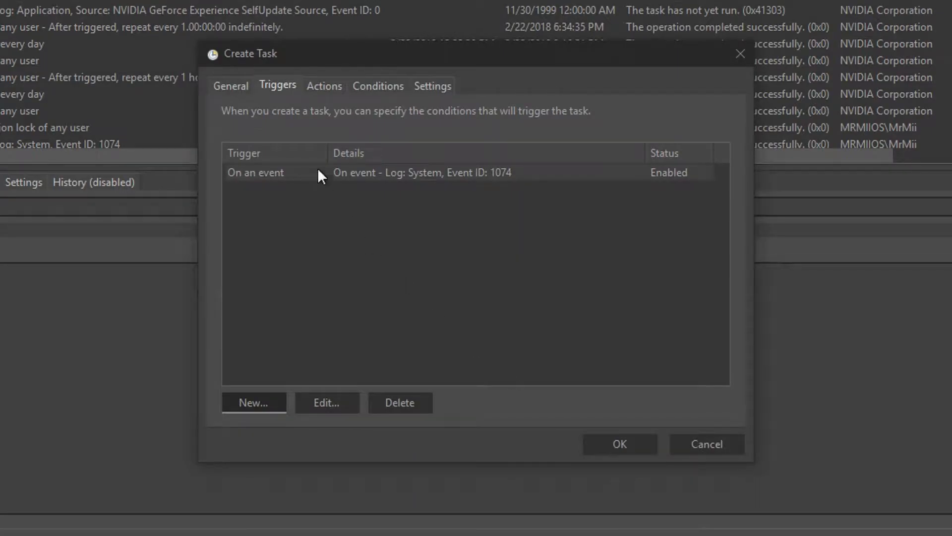
- Add a Start a program action running PowerShell with the pasted SoundPlayer command playing Windows Shutdown.wav
{"action": "left_click", "coordinate": [329, 86]}
{"action": "left_click", "coordinate": [253, 403]}
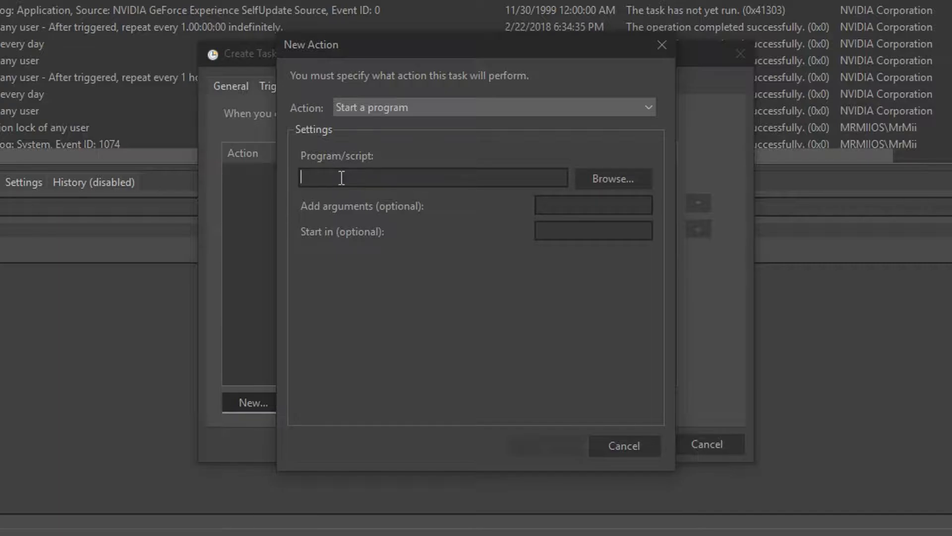
{"action": "type", "text": "Powe"}
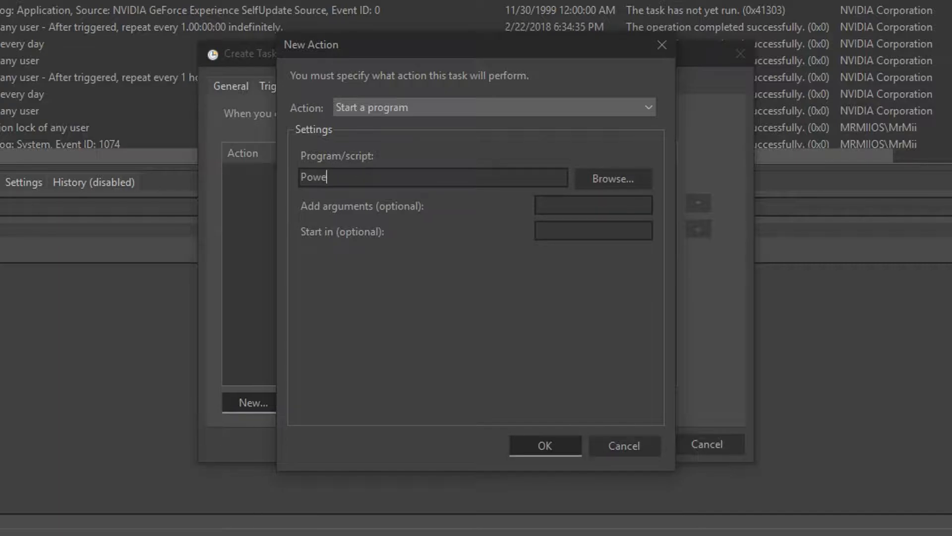
{"action": "type", "text": "rShel"}
{"action": "type", "text": "l"}
{"action": "left_click", "coordinate": [586, 206]}
{"action": "key", "text": "ctrl+v"}
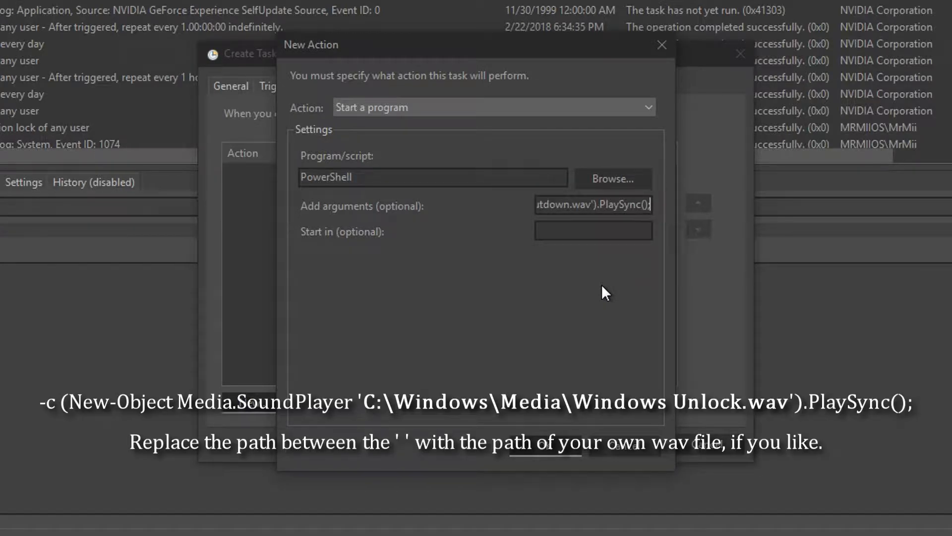
{"action": "key", "text": "Left"}
{"action": "key", "text": "Left"}
{"action": "key", "text": "Left"}
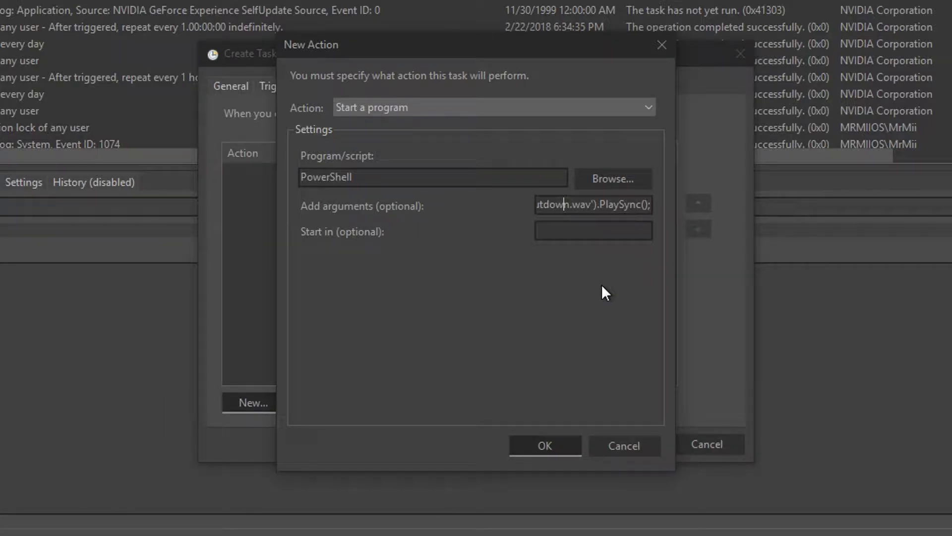
{"action": "key", "text": "Left"}
{"action": "key", "text": "Left"}
{"action": "key", "text": "Left"}
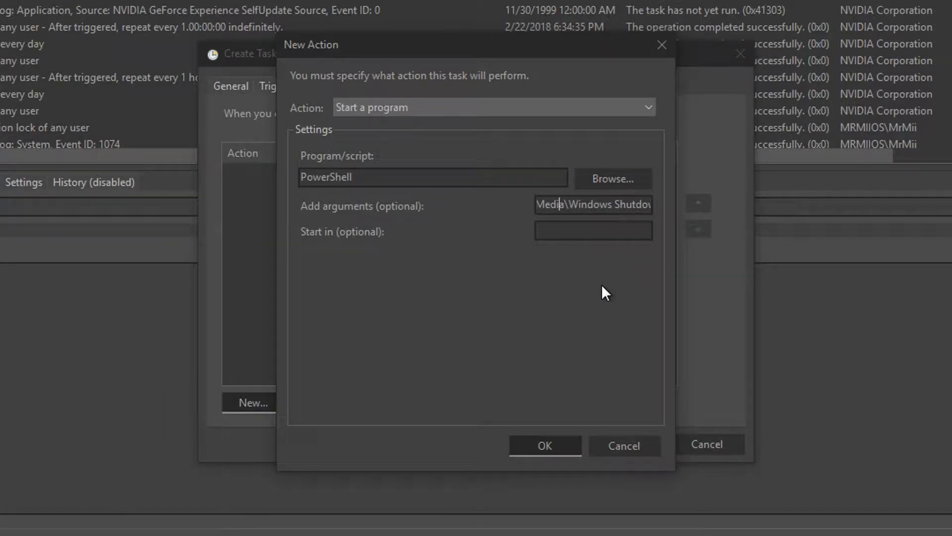
{"action": "key", "text": "Left"}
{"action": "key", "text": "Left"}
{"action": "key", "text": "Left"}
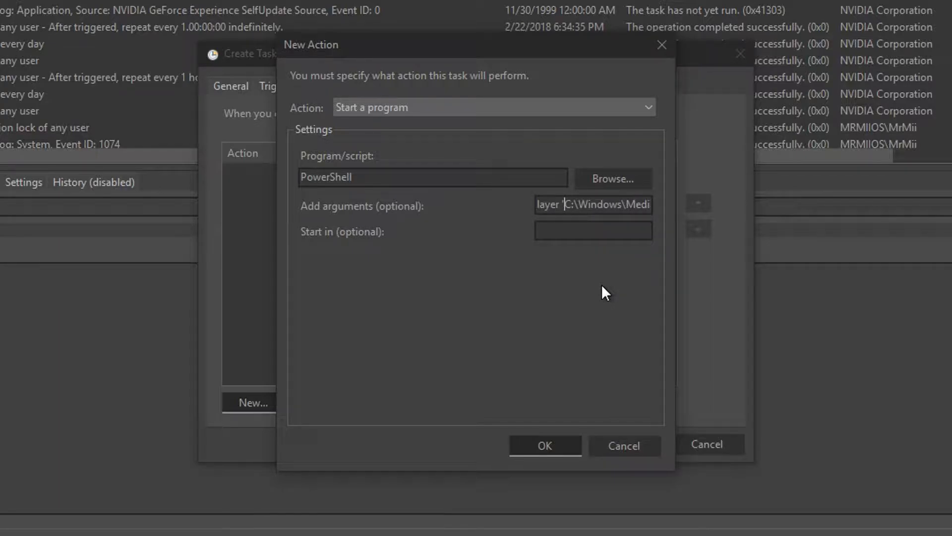
{"action": "key", "text": "Right"}
{"action": "key", "text": "Right"}
{"action": "key", "text": "Right"}
{"action": "key", "text": "Right"}
{"action": "key", "text": "Right"}
{"action": "key", "text": "Right"}
{"action": "key", "text": "Right"}
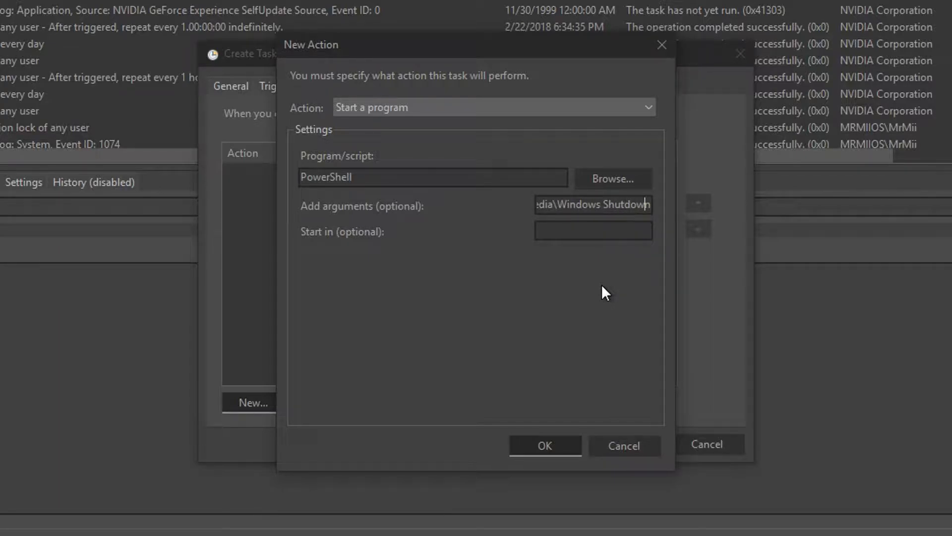
{"action": "key", "text": "Right"}
{"action": "key", "text": "Right"}
{"action": "key", "text": "Right"}
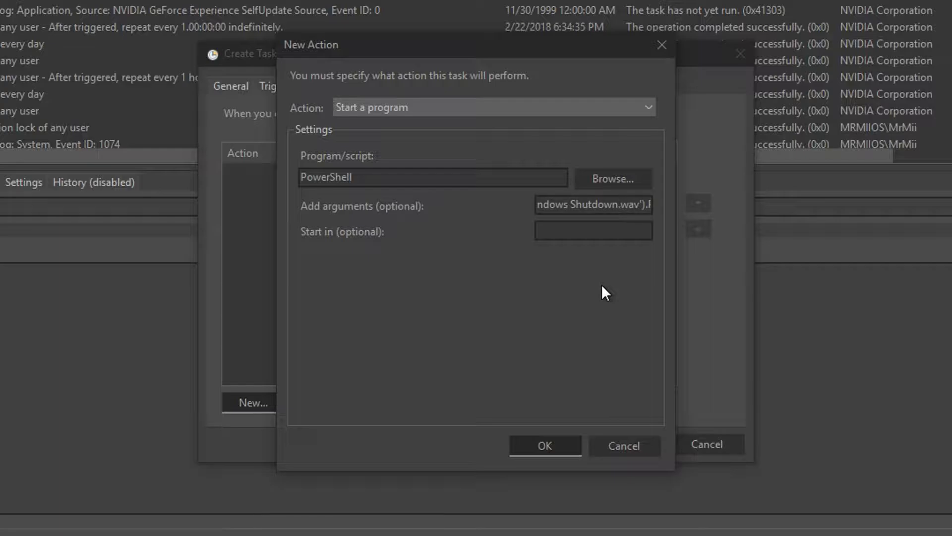
{"action": "key", "text": "Left"}
{"action": "key", "text": "Left"}
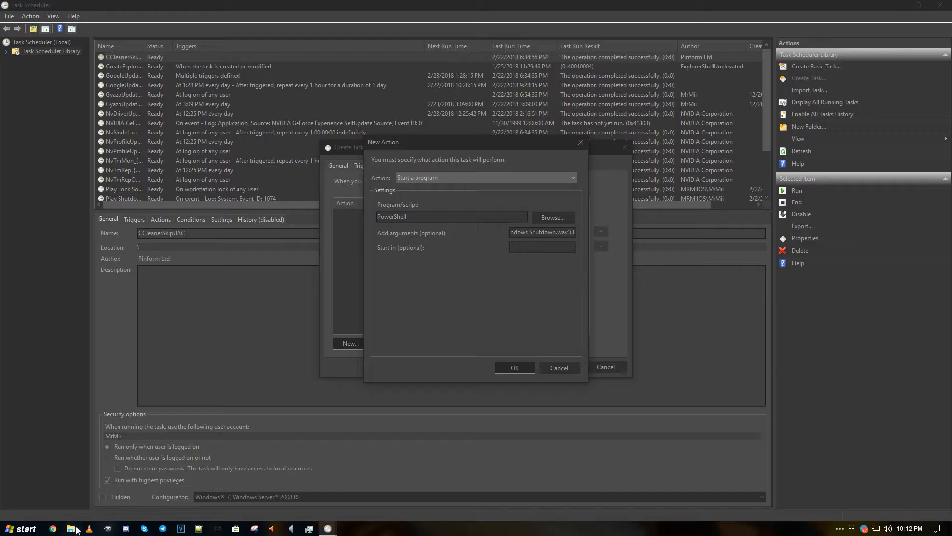
- Browse File Explorer to C:\Windows\media\Distance Announcer to view its wav files
{"action": "left_click", "coordinate": [70, 529]}
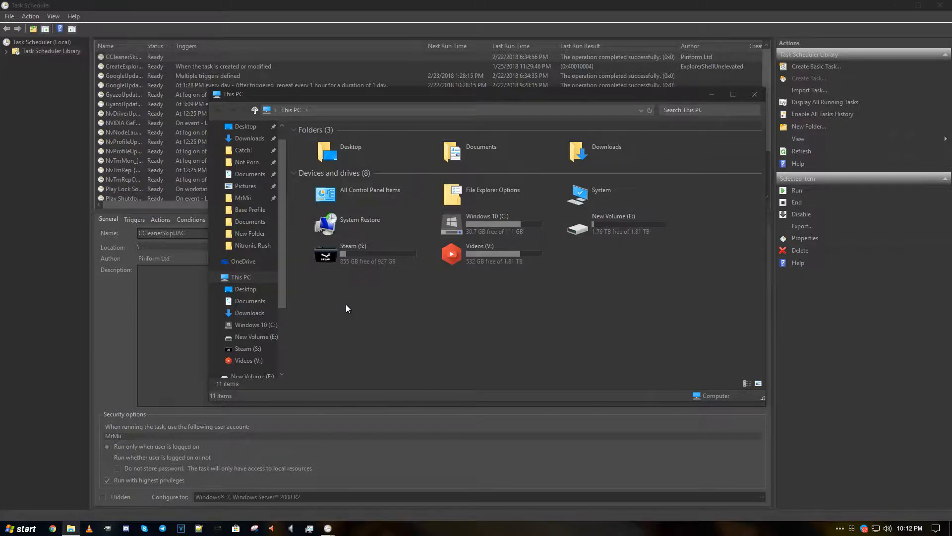
{"action": "double_click", "coordinate": [489, 236]}
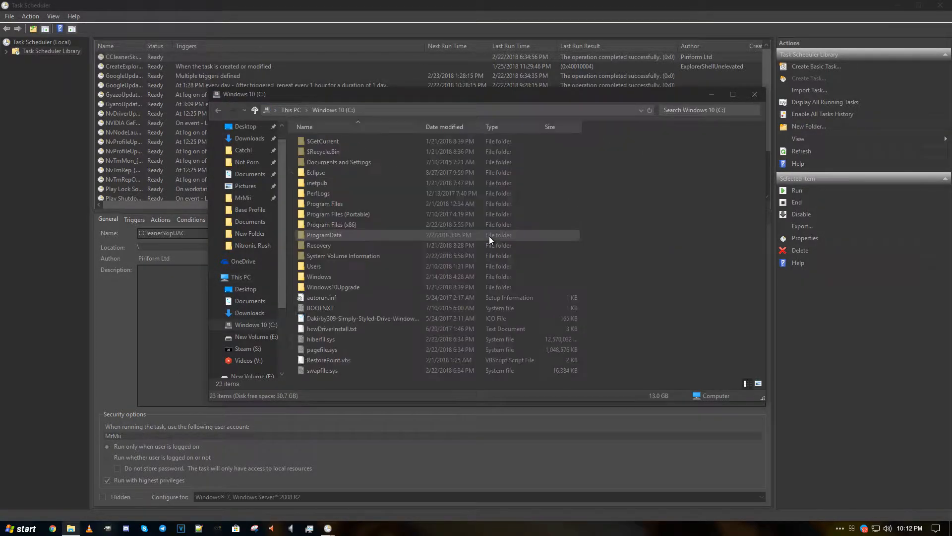
{"action": "left_click_drag", "start_coordinate": [376, 98], "coordinate": [376, 2]}
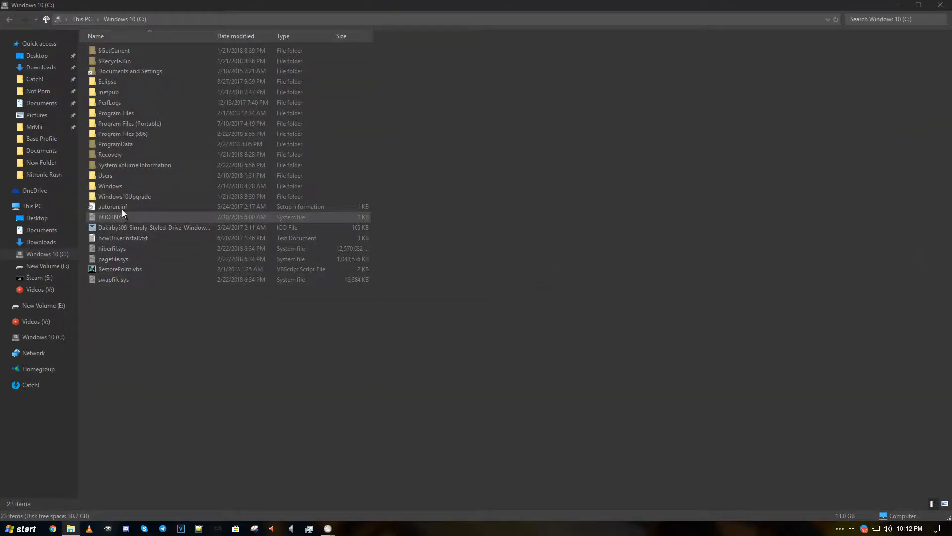
{"action": "double_click", "coordinate": [107, 185]}
{"action": "scroll", "coordinate": [172, 360], "scroll_direction": "down", "scroll_amount": 2}
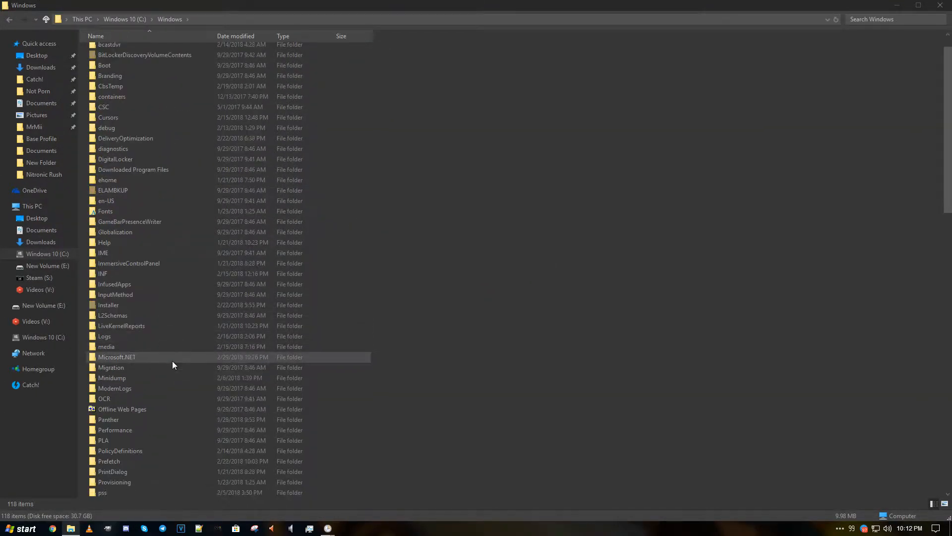
{"action": "double_click", "coordinate": [112, 349]}
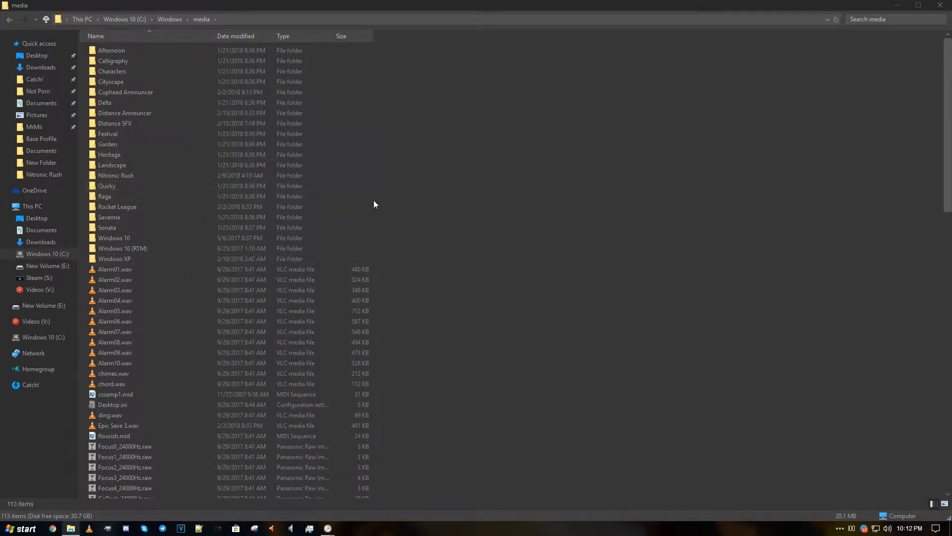
{"action": "double_click", "coordinate": [147, 113]}
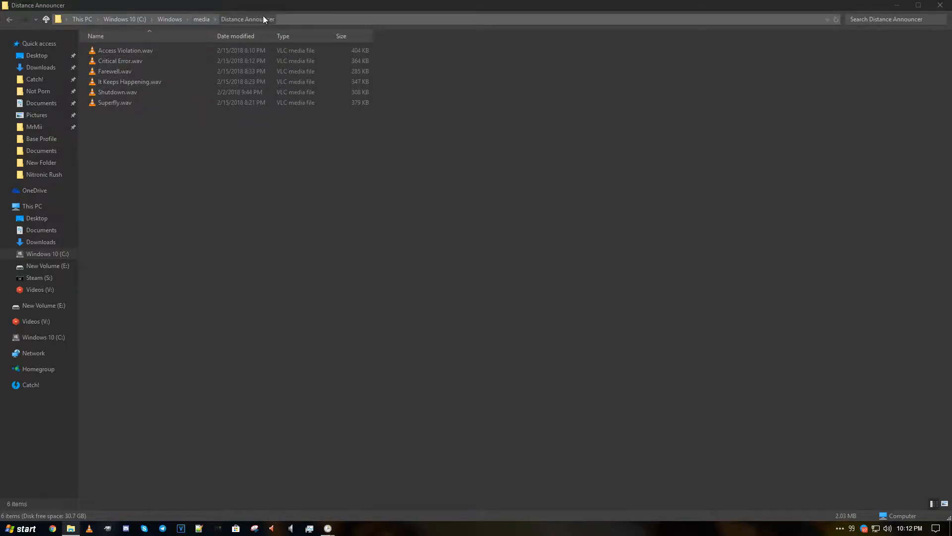
- Go back up to the media folder and return to the New Action dialog
{"action": "left_click", "coordinate": [198, 20]}
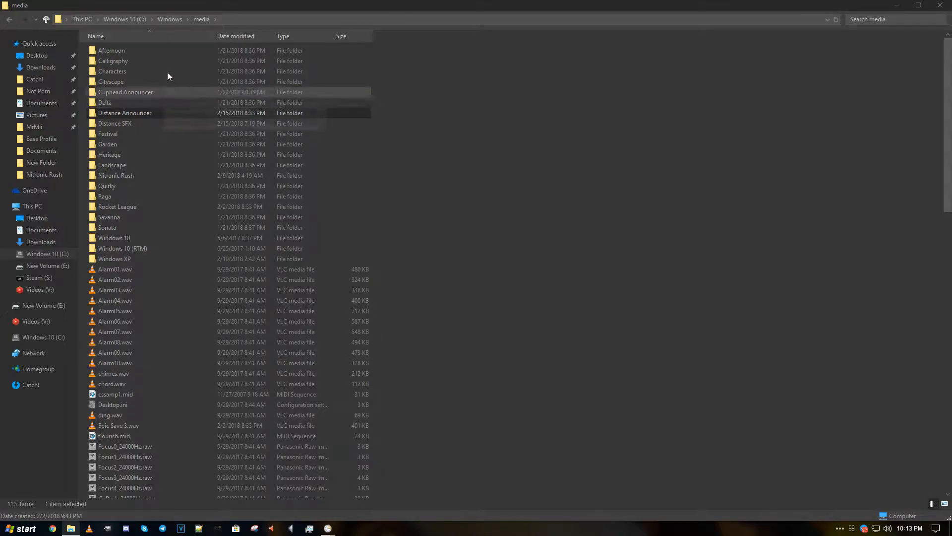
{"action": "left_click", "coordinate": [680, 78]}
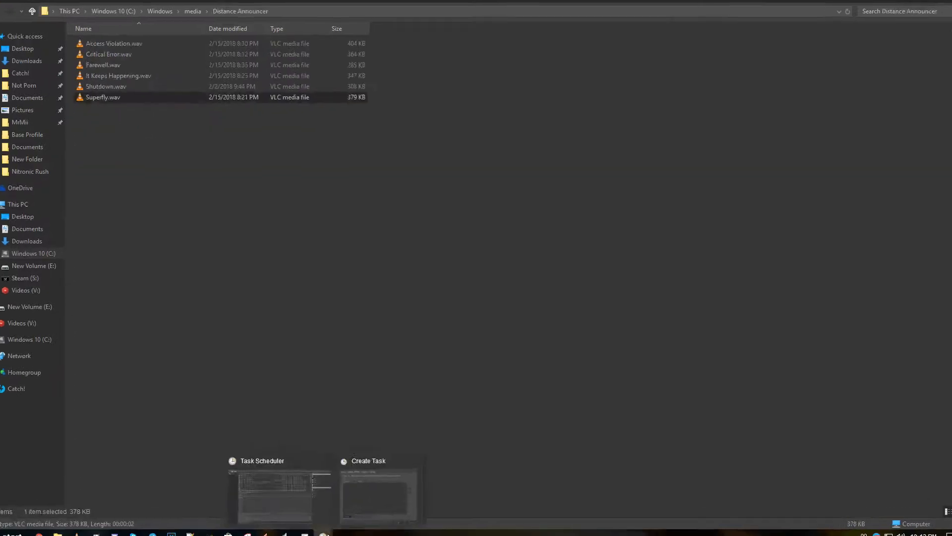
{"action": "left_click", "coordinate": [283, 495]}
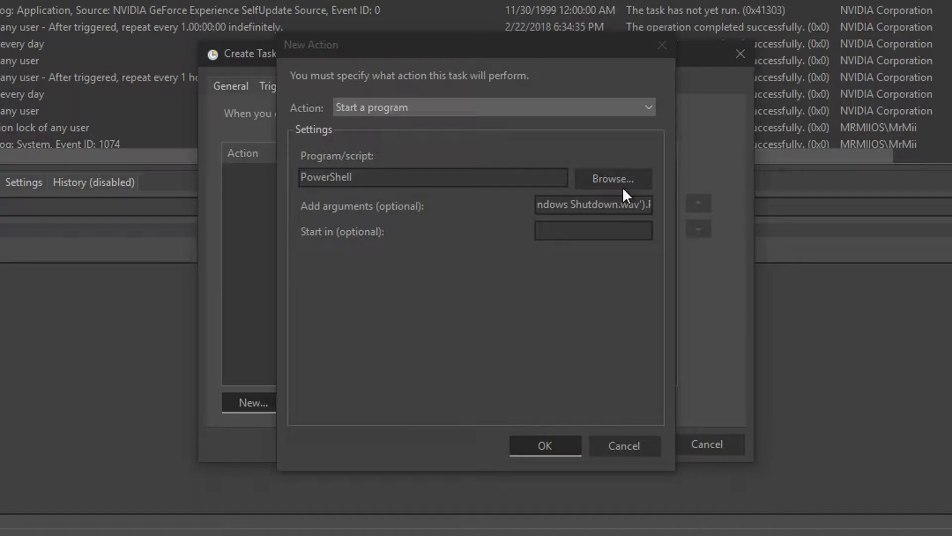
- Change the argument path to C:\Windows\Media\Distance Announcer\Shutdown.wav ending with PlaySync(); and confirm the action
{"action": "left_click", "coordinate": [641, 204]}
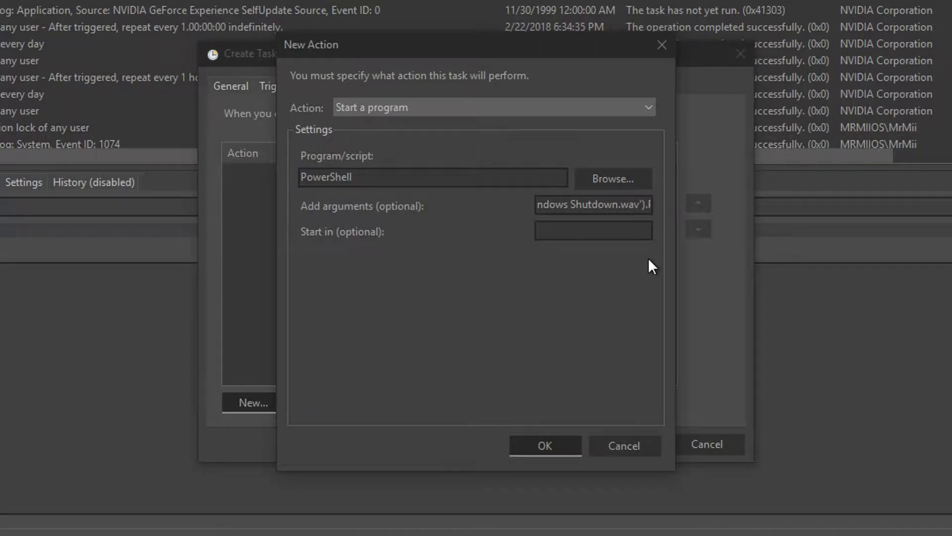
{"action": "key", "text": "Home"}
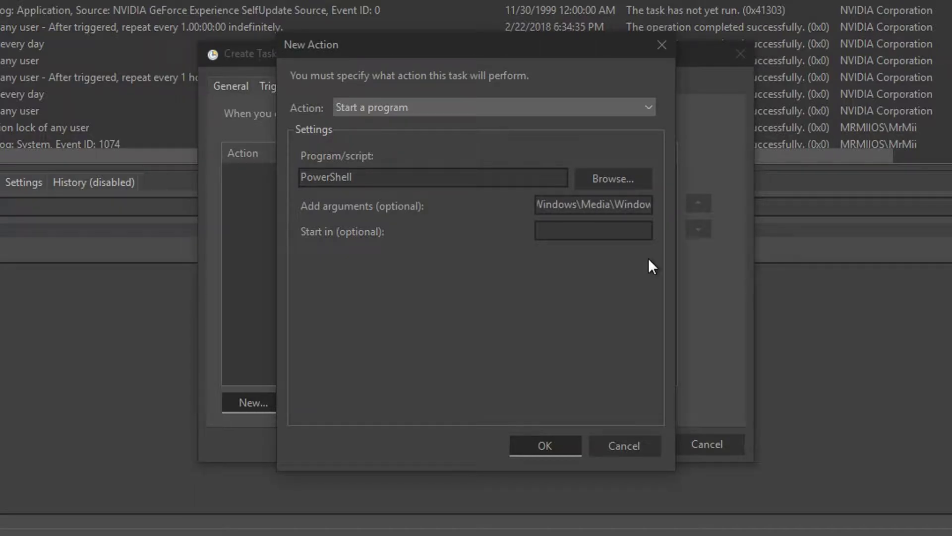
{"action": "key", "text": "Left"}
{"action": "key", "text": "Left"}
{"action": "key", "text": "Left"}
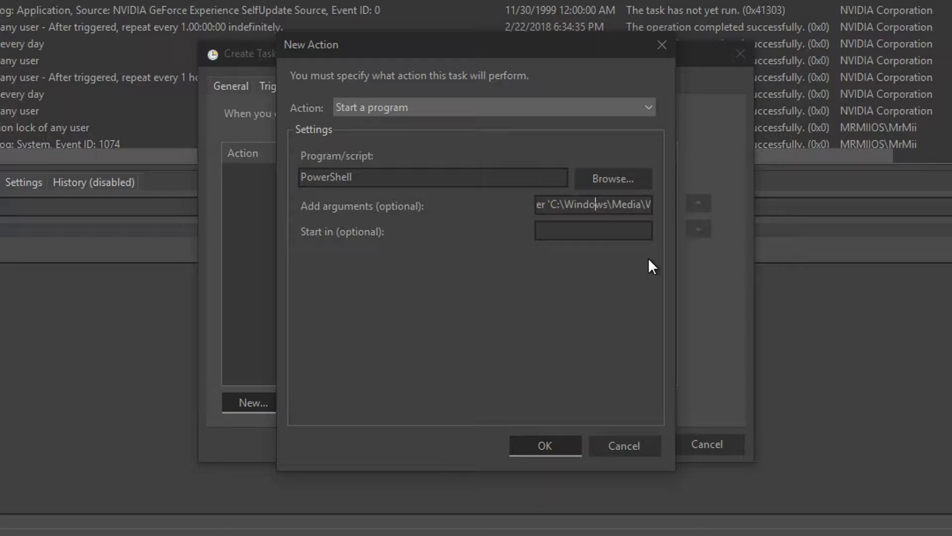
{"action": "key", "text": "Right"}
{"action": "key", "text": "Right"}
{"action": "key", "text": "Right"}
{"action": "key", "text": "Right"}
{"action": "key", "text": "Right"}
{"action": "key", "text": "Right"}
{"action": "key", "text": "Right"}
{"action": "key", "text": "Right"}
{"action": "key", "text": "Right"}
{"action": "key", "text": "Right"}
{"action": "key", "text": "Right"}
{"action": "key", "text": "Right"}
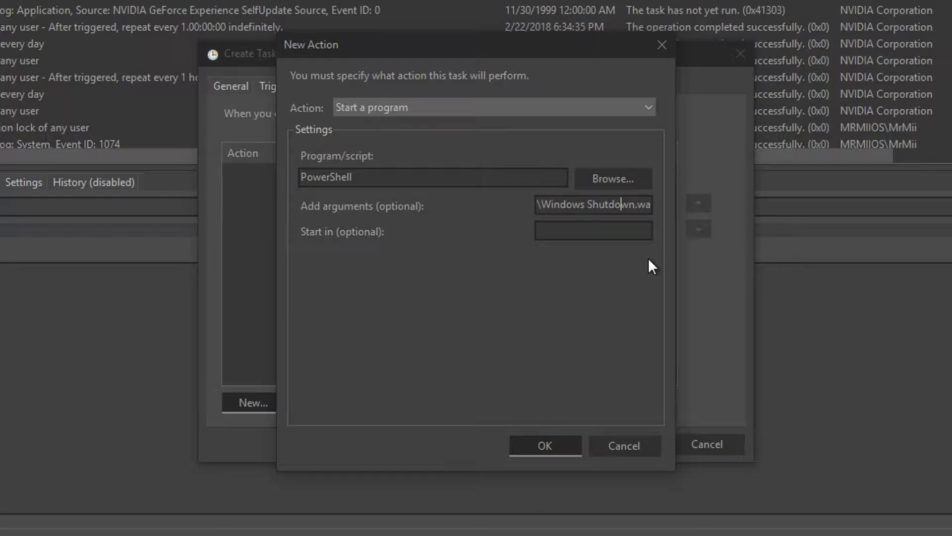
{"action": "key", "text": "Right"}
{"action": "key", "text": "Right"}
{"action": "key", "text": "BackSpace"}
{"action": "key", "text": "BackSpace"}
{"action": "key", "text": "BackSpace"}
{"action": "key", "text": "BackSpace"}
{"action": "key", "text": "BackSpace"}
{"action": "key", "text": "BackSpace"}
{"action": "key", "text": "BackSpace"}
{"action": "key", "text": "BackSpace"}
{"action": "key", "text": "BackSpace"}
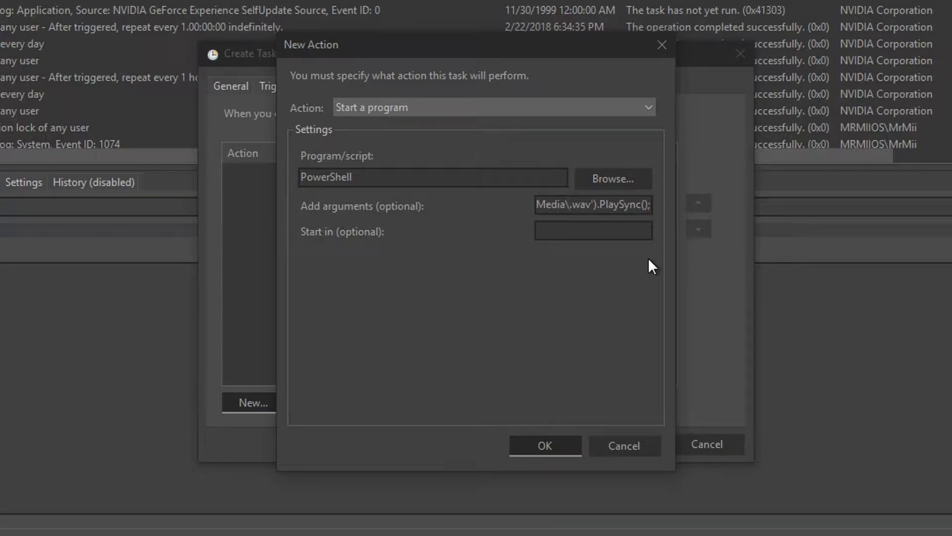
{"action": "type", "text": "Dis"}
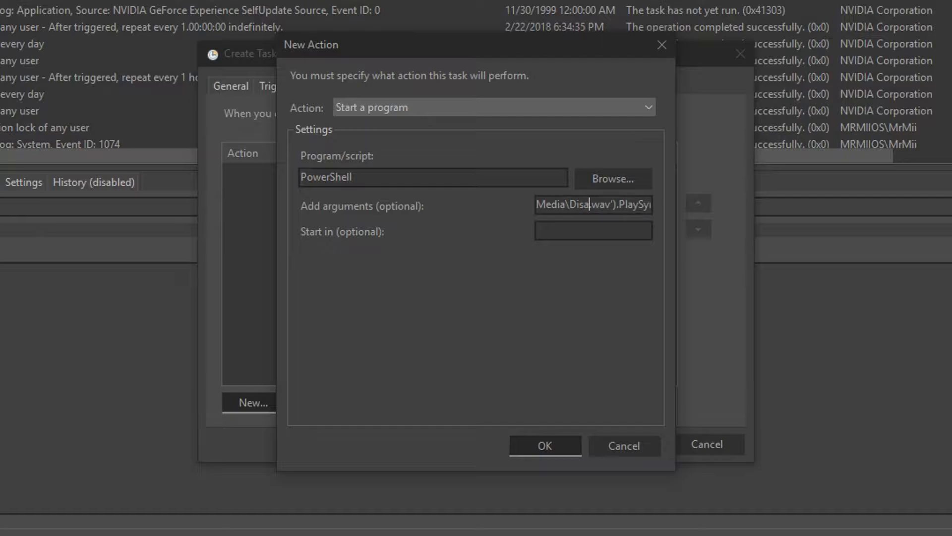
{"action": "type", "text": "tan"}
{"action": "type", "text": "c3"}
{"action": "key", "text": "BackSpace"}
{"action": "type", "text": "e An"}
{"action": "type", "text": "noucner.wav"}
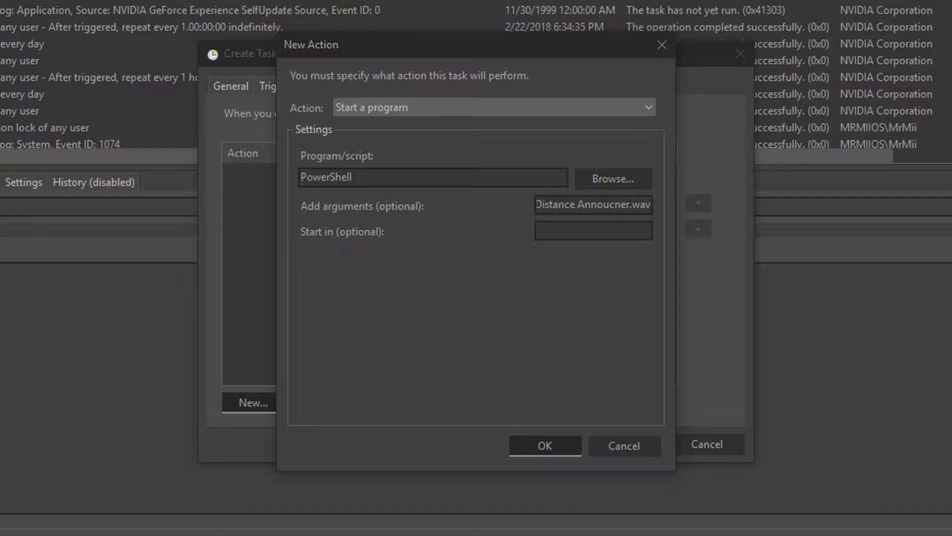
{"action": "key", "text": "BackSpace"}
{"action": "key", "text": "BackSpace"}
{"action": "key", "text": "BackSpace"}
{"action": "type", "text": "n"}
{"action": "type", "text": "cer"}
{"action": "type", "text": "\\"}
{"action": "type", "text": "Shutdown"}
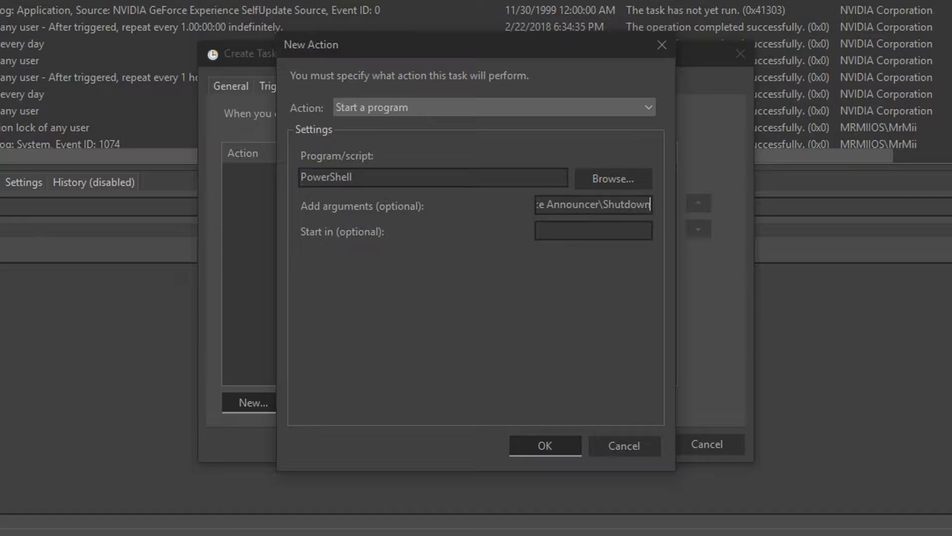
{"action": "key", "text": "End"}
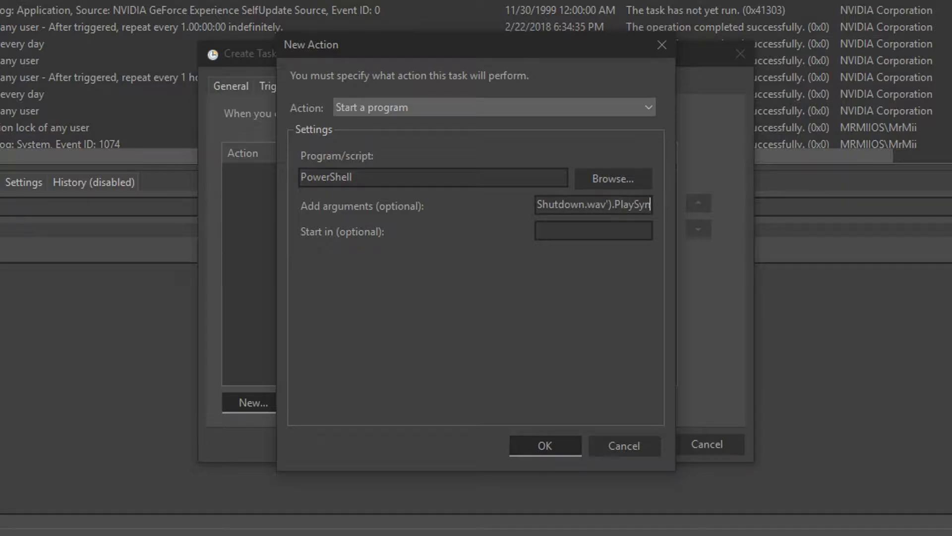
{"action": "type", "text": "c();"}
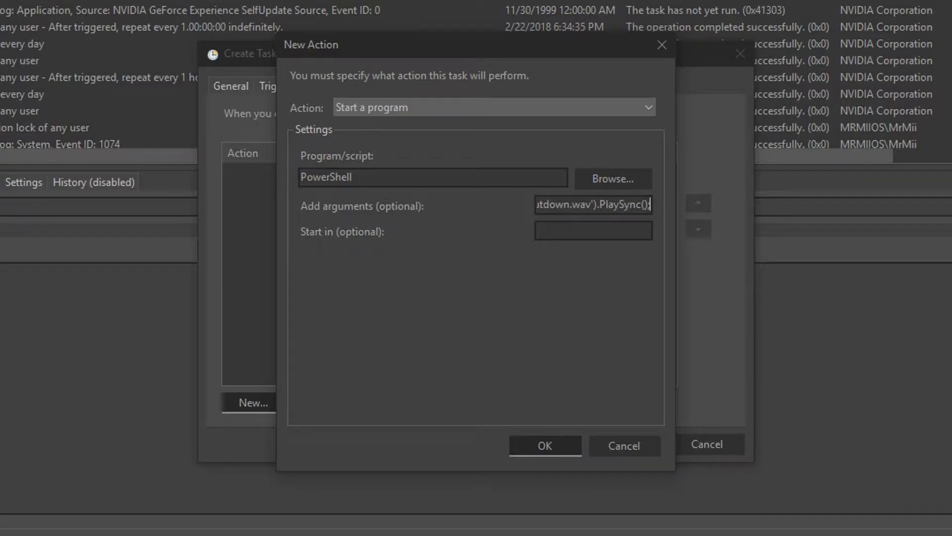
{"action": "left_click", "coordinate": [530, 445]}
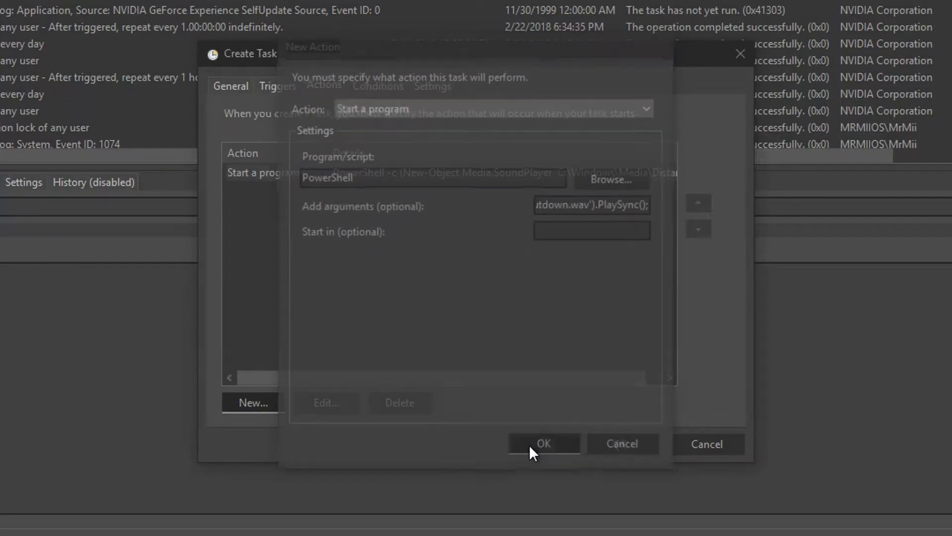
- Uncheck 'Start the task only if the computer is on AC power' in Conditions and save the task
{"action": "left_click", "coordinate": [367, 83]}
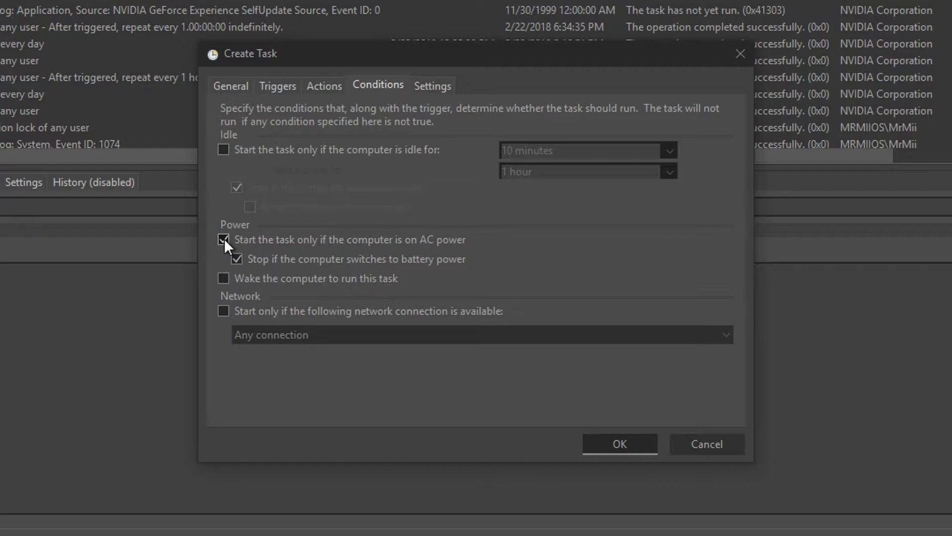
{"action": "left_click", "coordinate": [224, 239]}
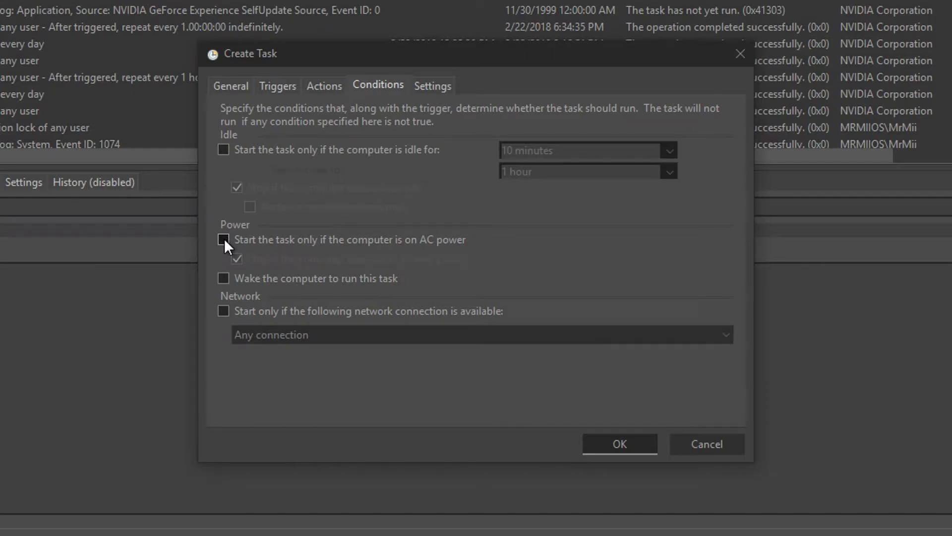
{"action": "left_click", "coordinate": [632, 441]}
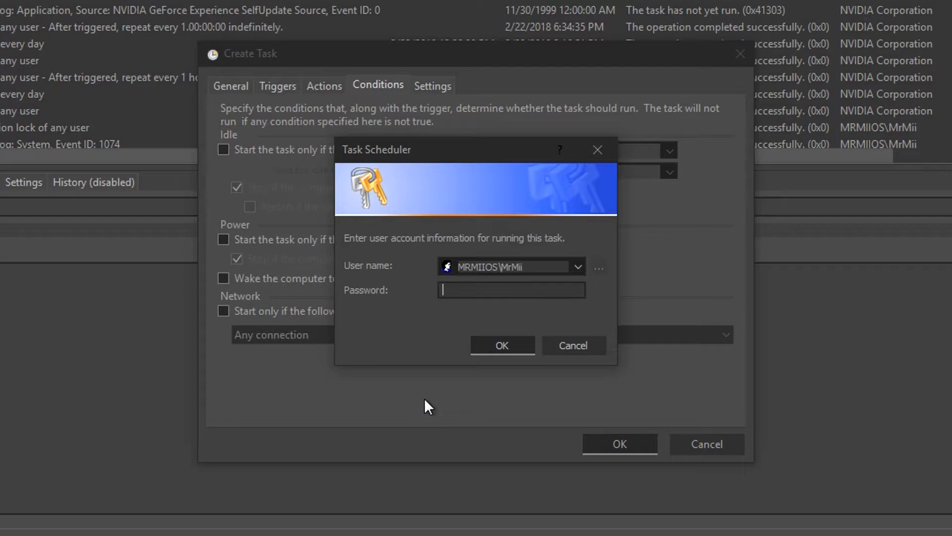
{"action": "type", "text": "•••••••••••••"}
- Submit the account password to finish creating the task
{"action": "key", "text": "Return"}
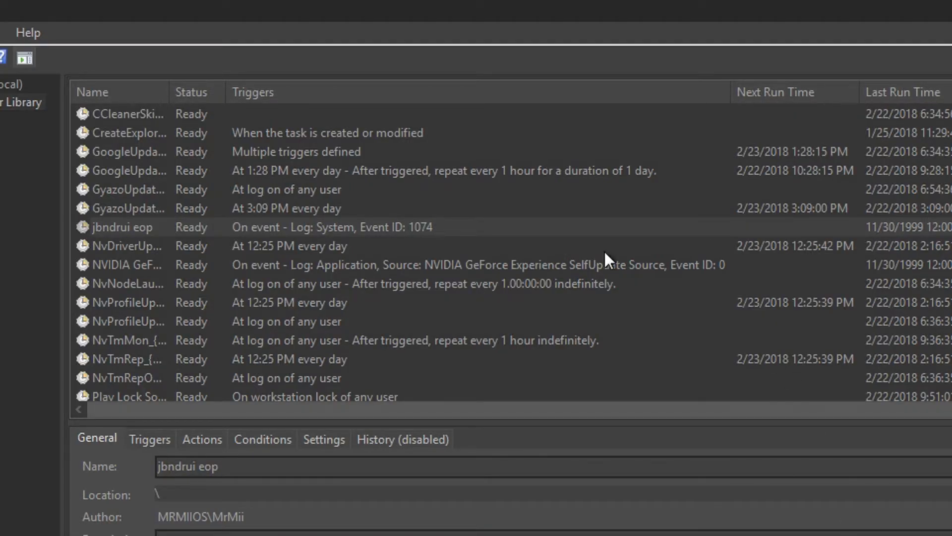
- Select the new task in the library and minimize Task Scheduler
{"action": "left_click", "coordinate": [132, 229]}
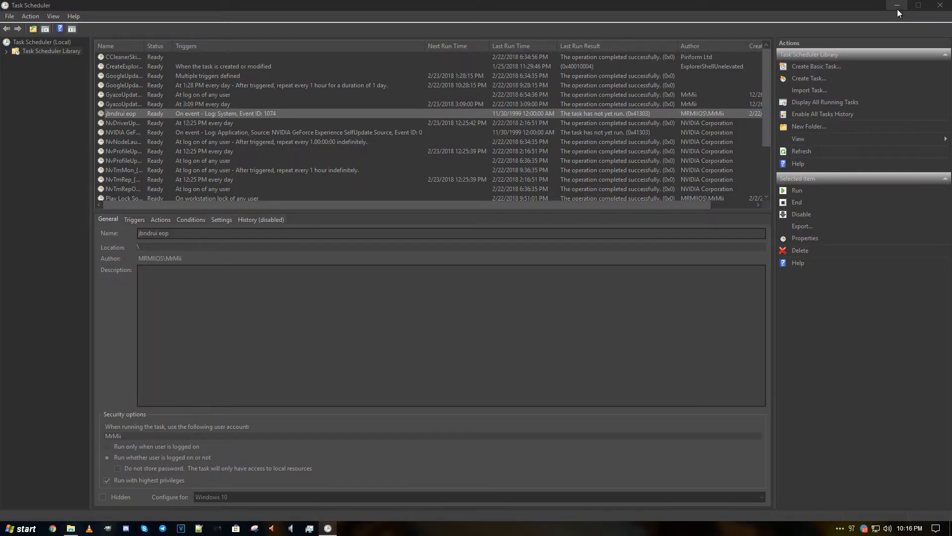
{"action": "left_click", "coordinate": [897, 9]}
{"action": "left_click", "coordinate": [897, 5]}
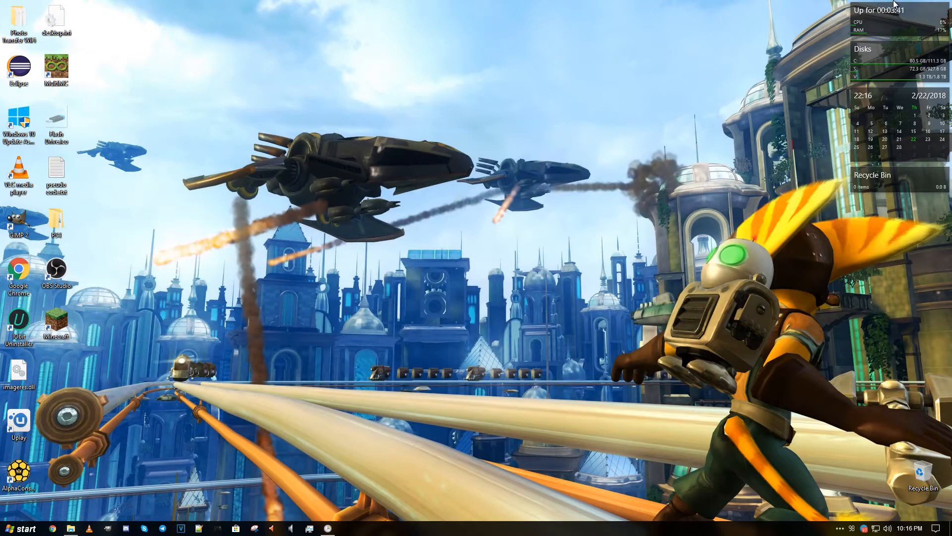